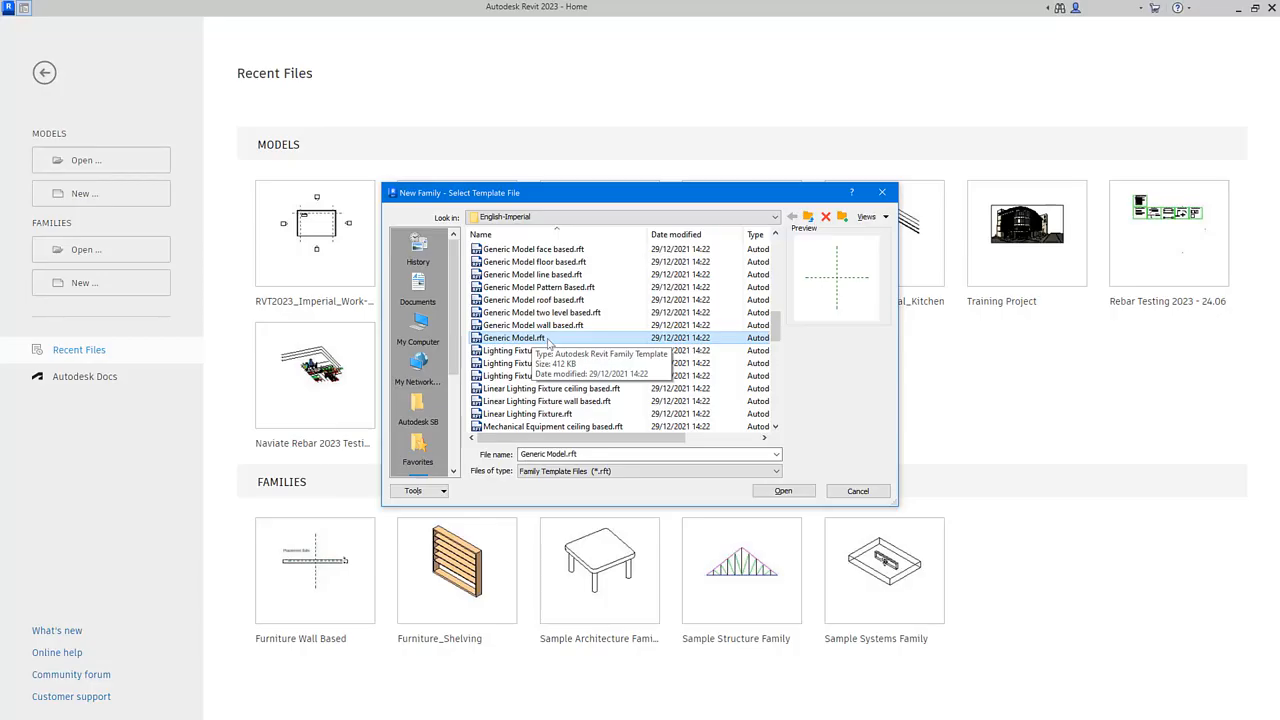
Create a new family from the Generic Model.rft template and inspect its two center reference planes.
click(785, 492)
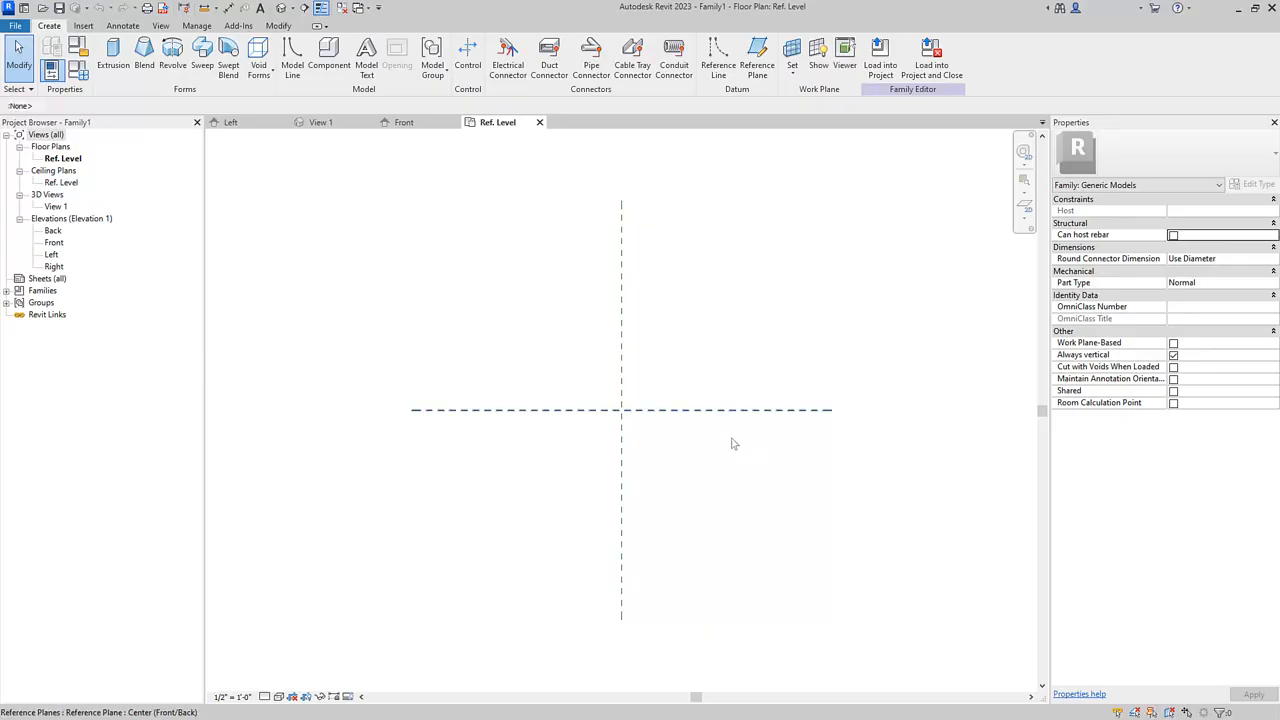
click(732, 443)
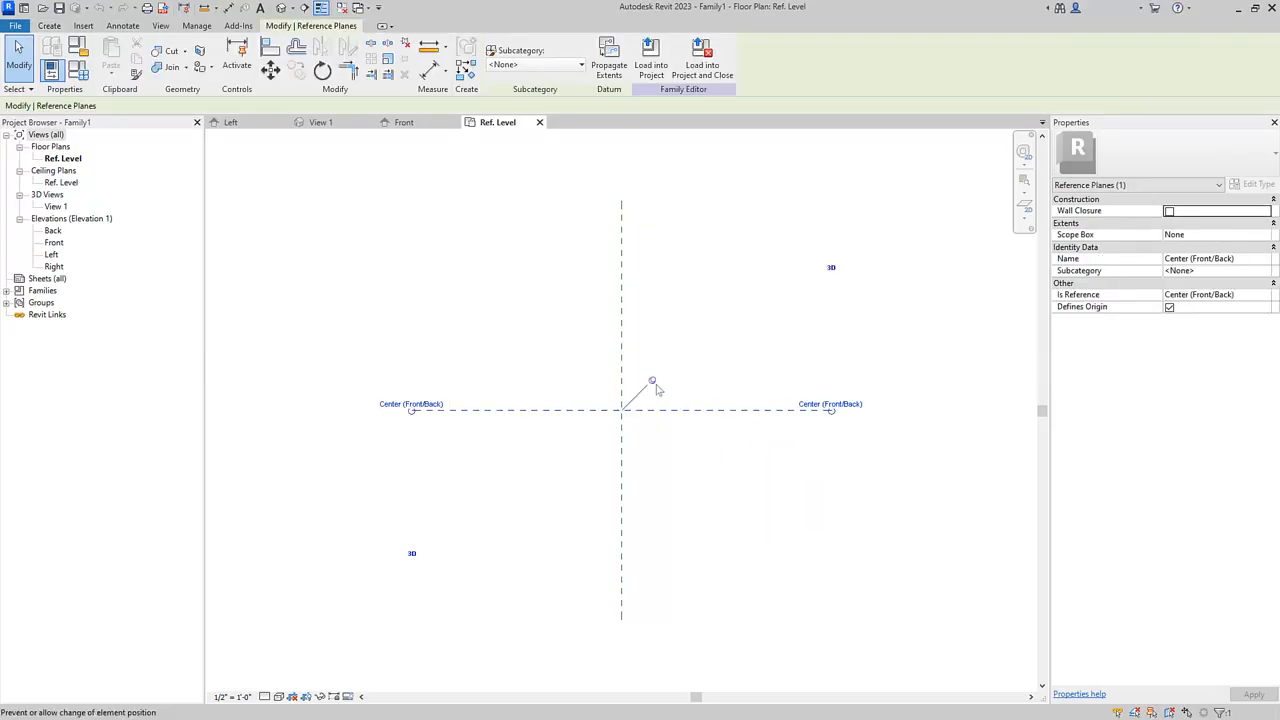
click(642, 450)
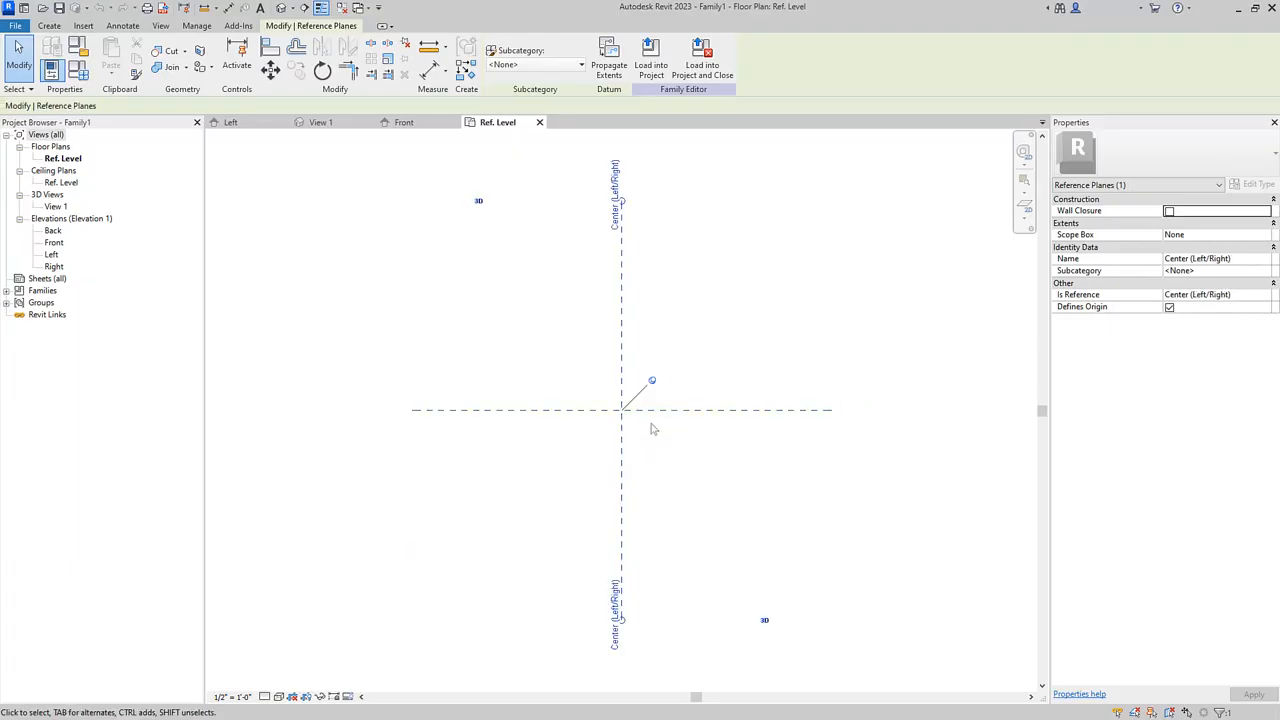
click(650, 428)
drag(654, 432, 604, 400)
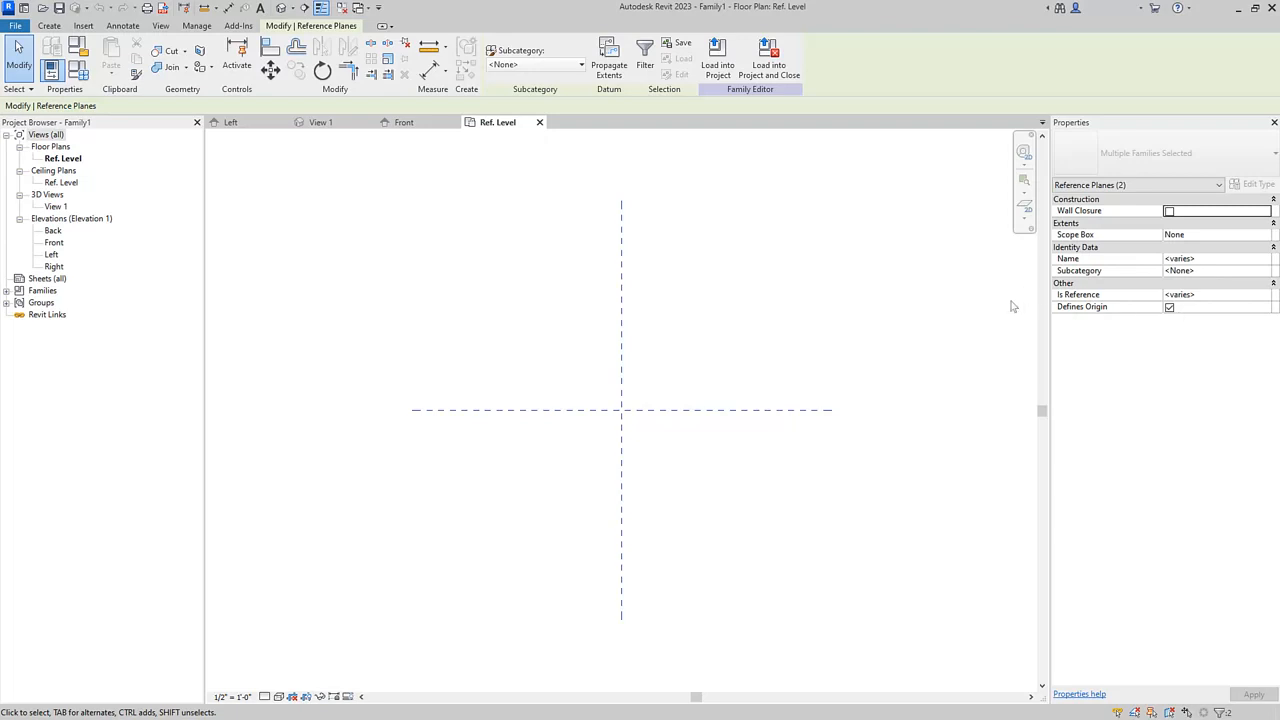
click(884, 307)
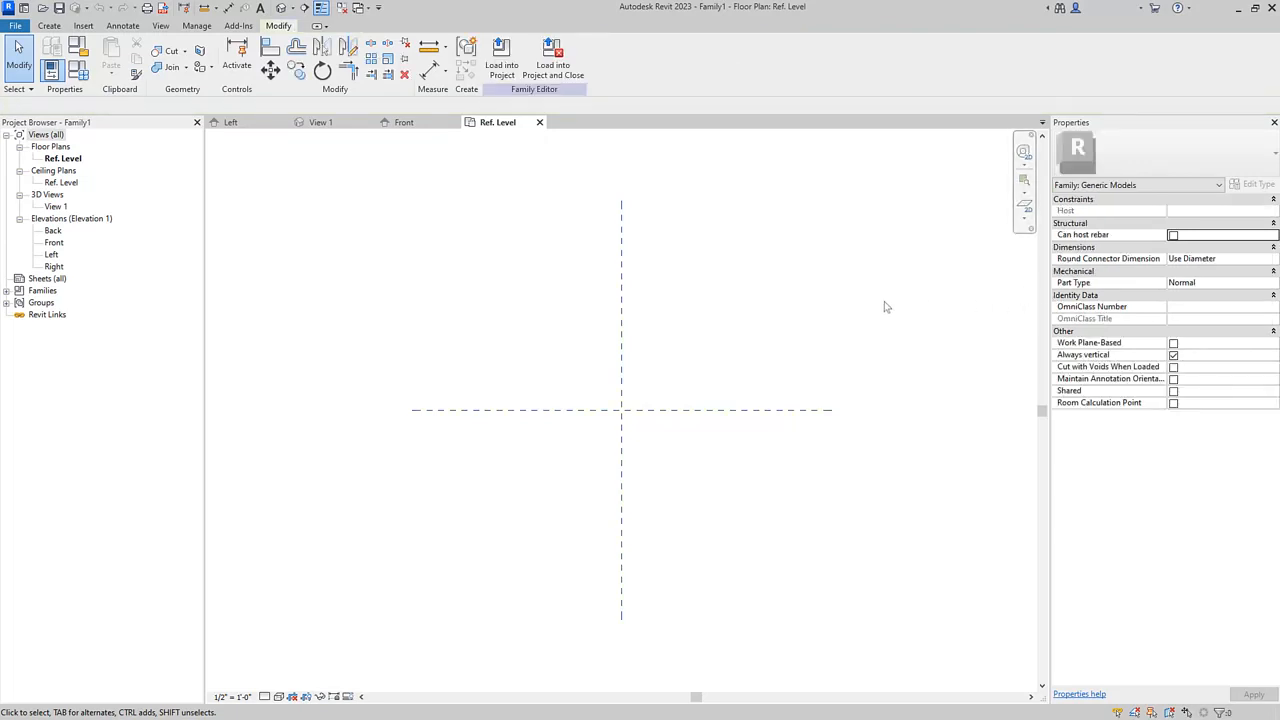
Place reference planes offset 2' to both sides of the Center (Left/Right) plane by picking it.
click(48, 26)
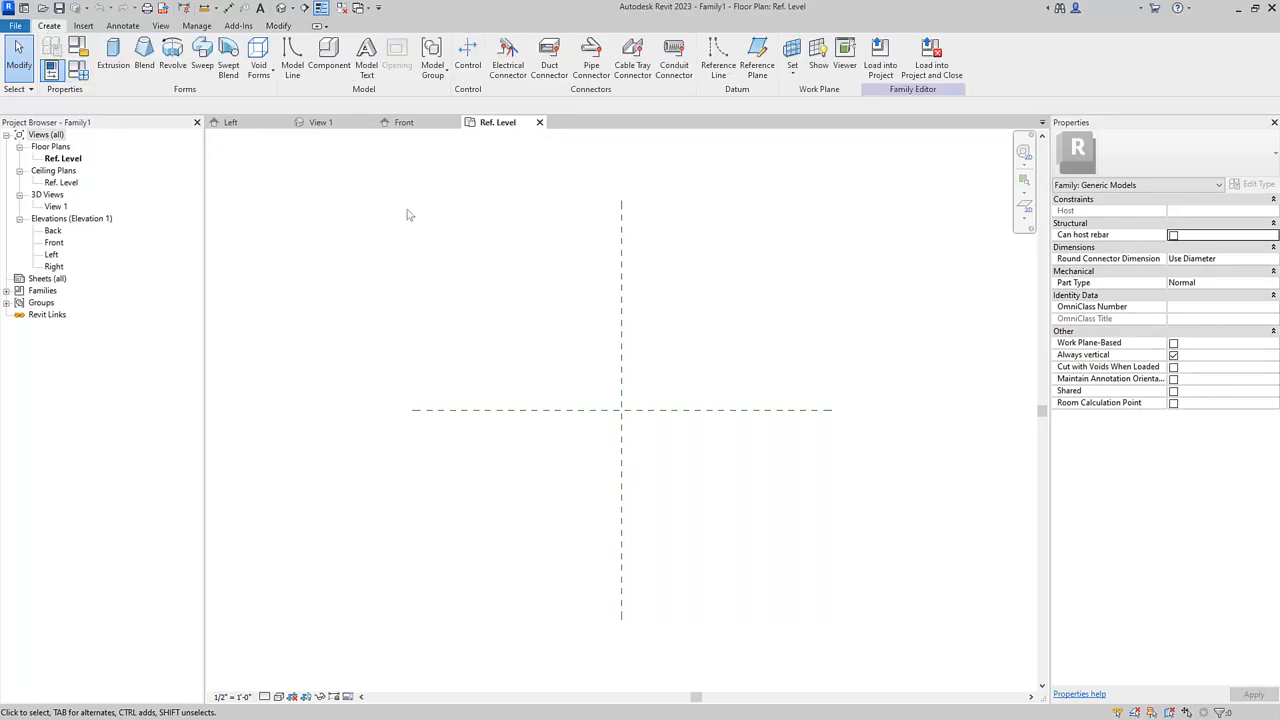
click(758, 72)
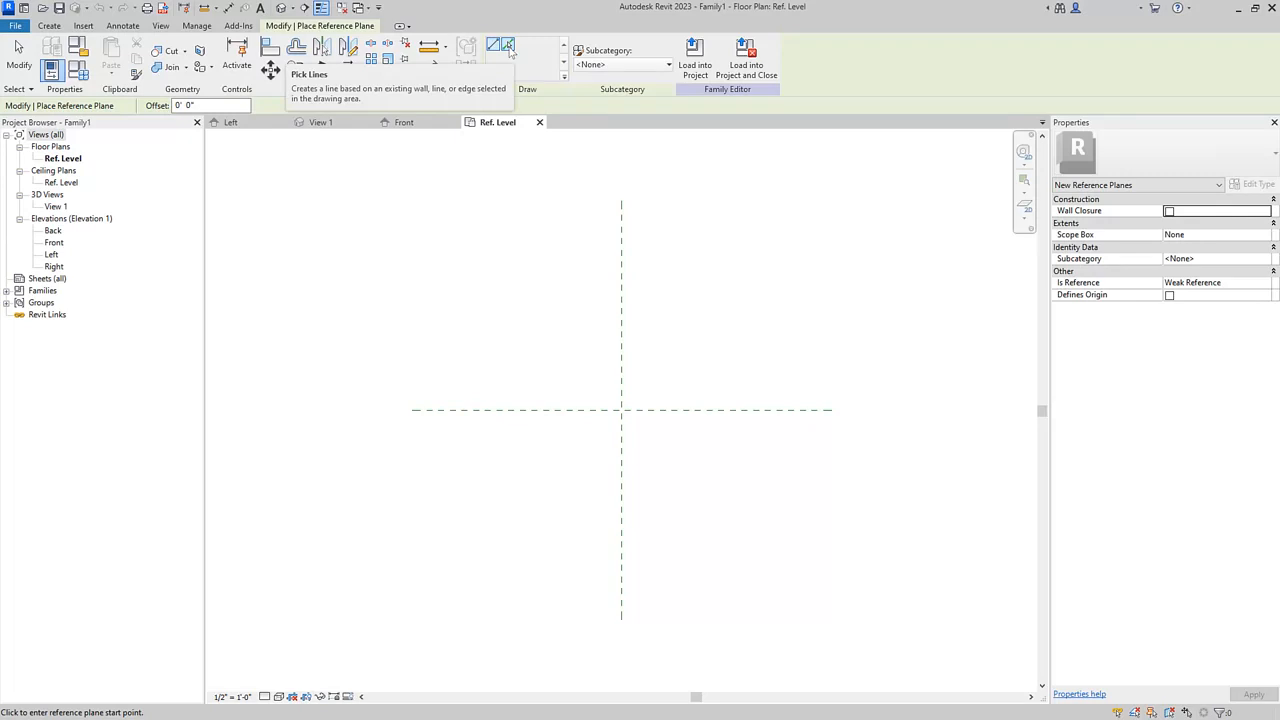
click(508, 47)
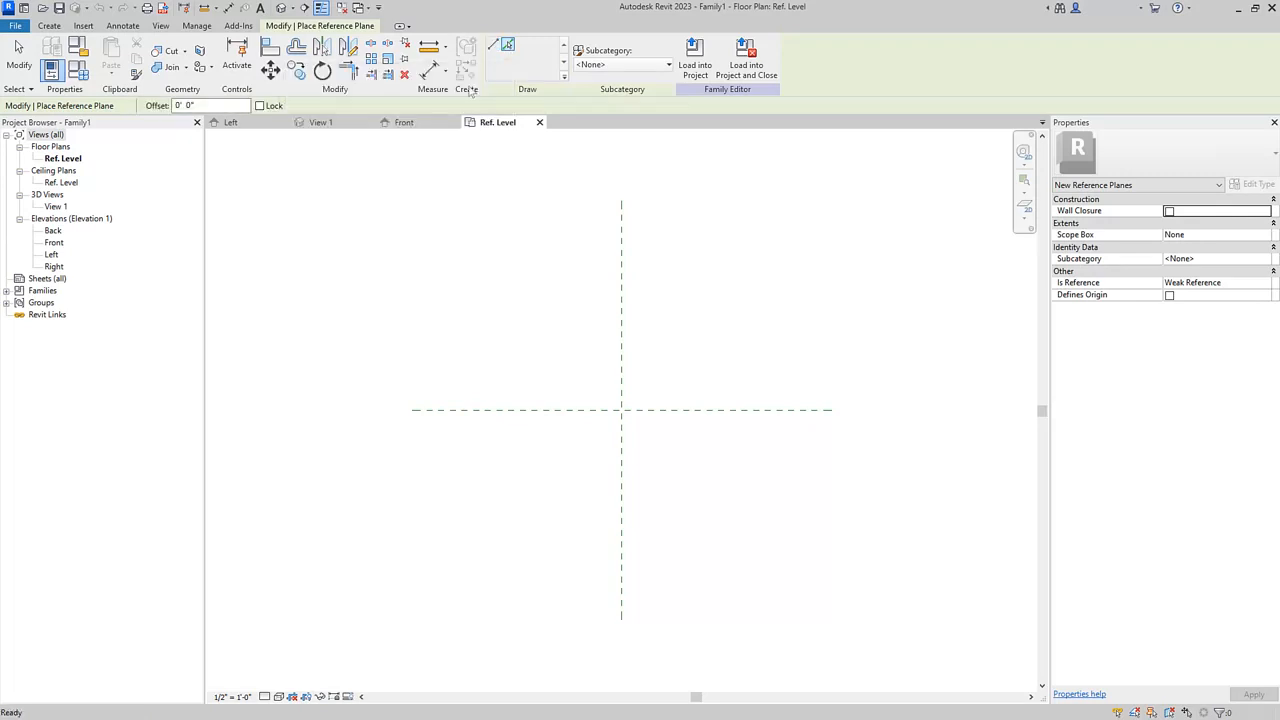
drag(199, 105, 163, 106)
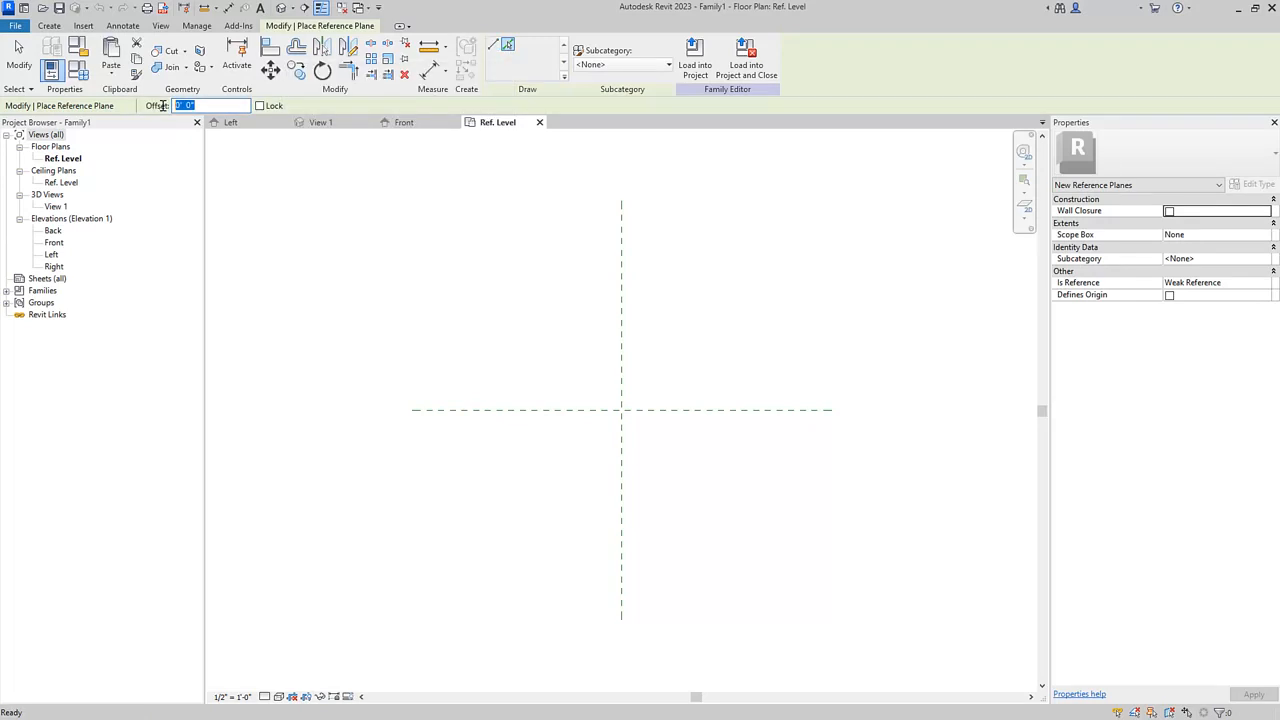
text(2)
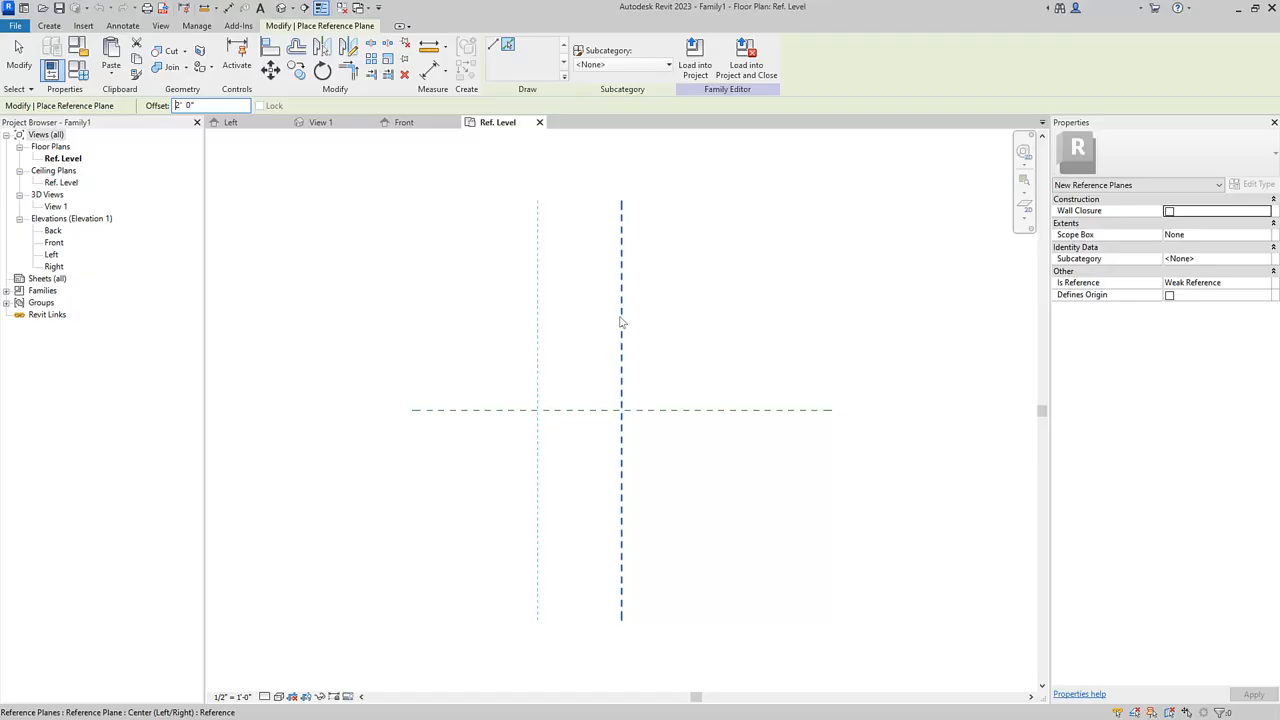
click(621, 321)
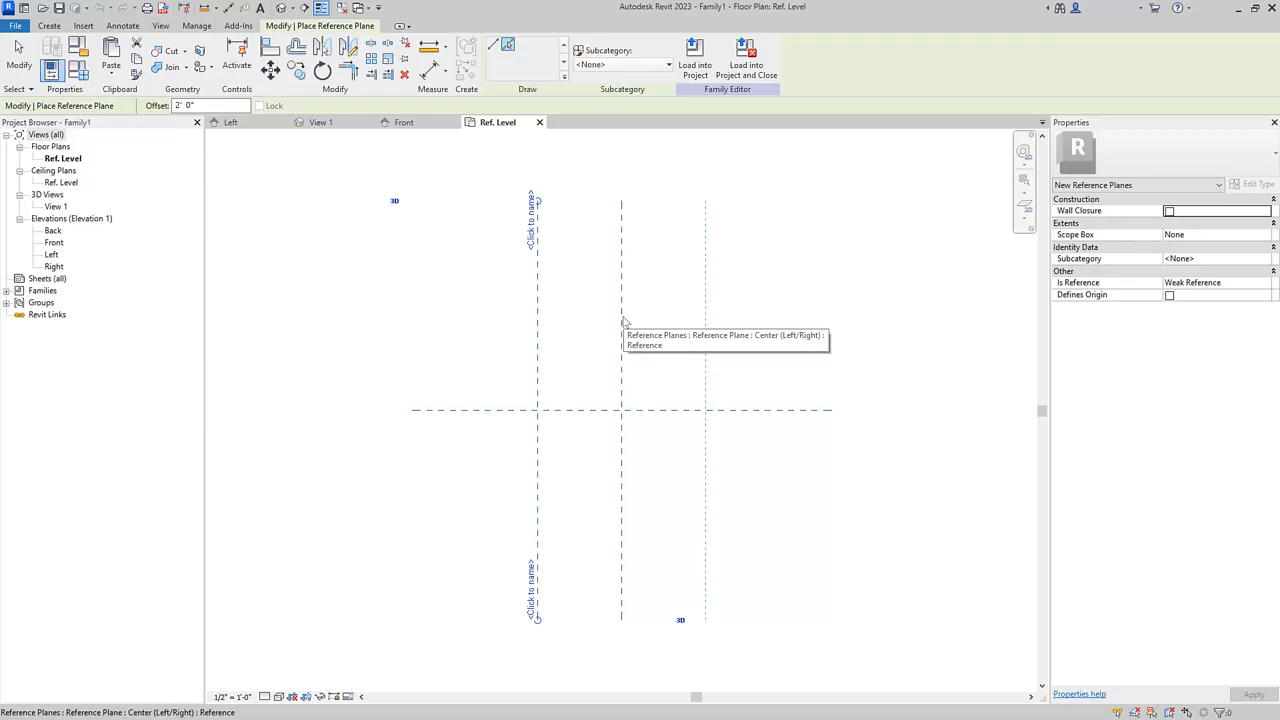
click(621, 321)
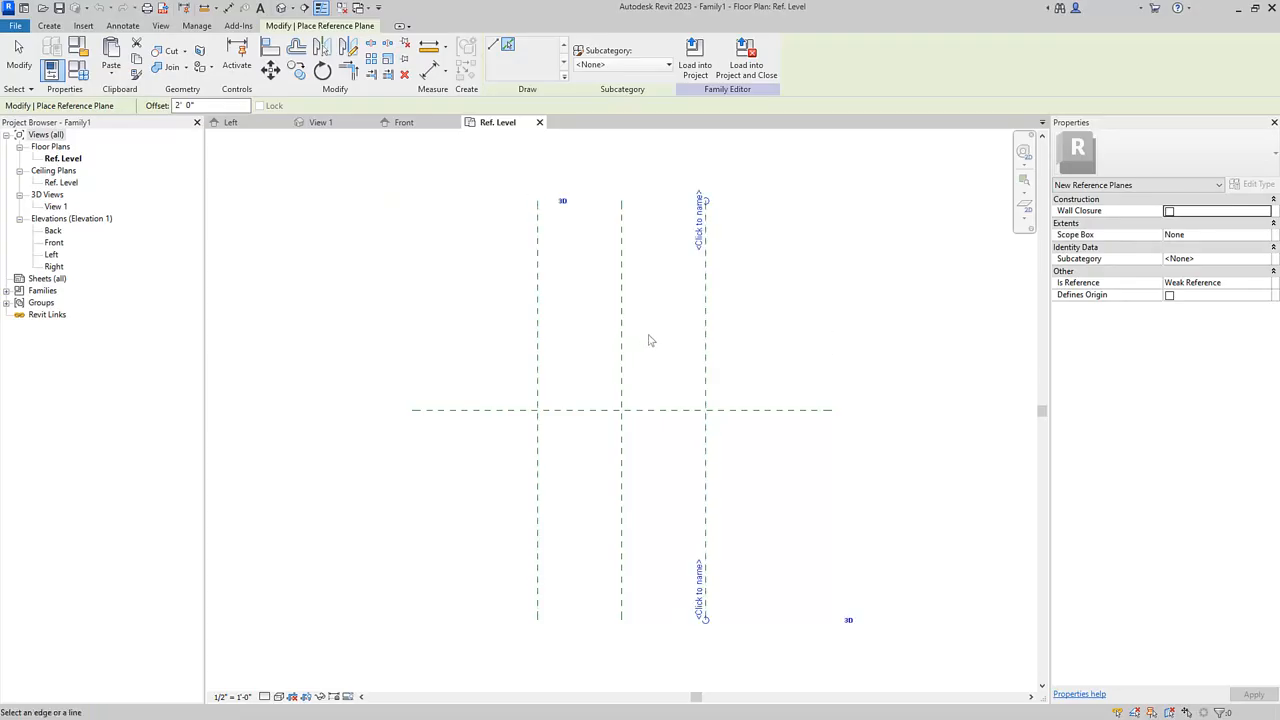
Place reference planes at the same 2' offset in front of and behind the Center (Front/Back) plane.
click(658, 412)
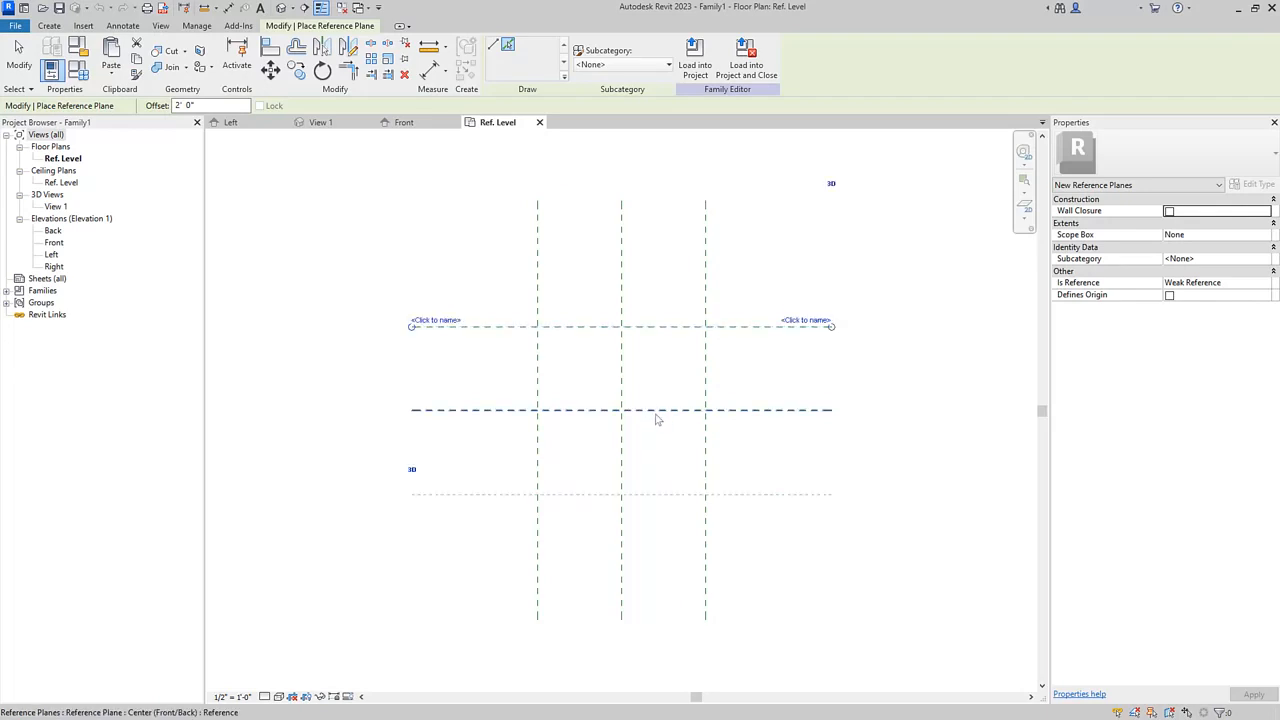
click(657, 418)
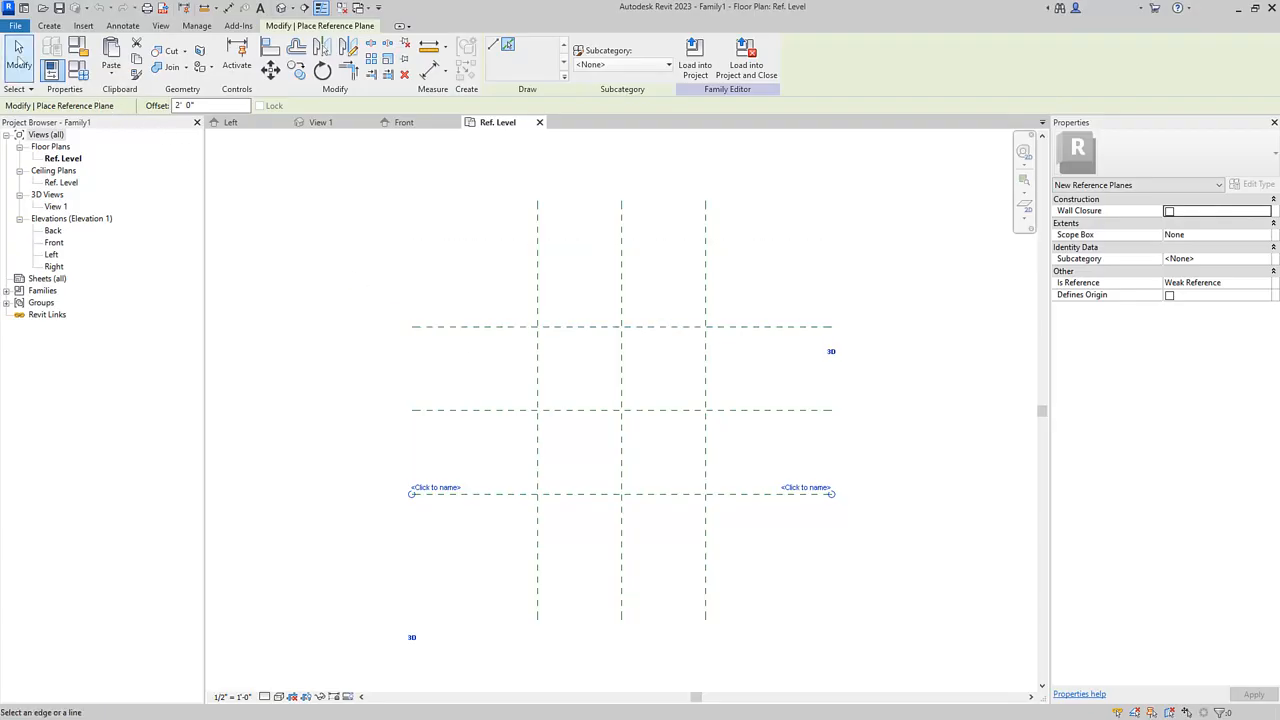
click(19, 56)
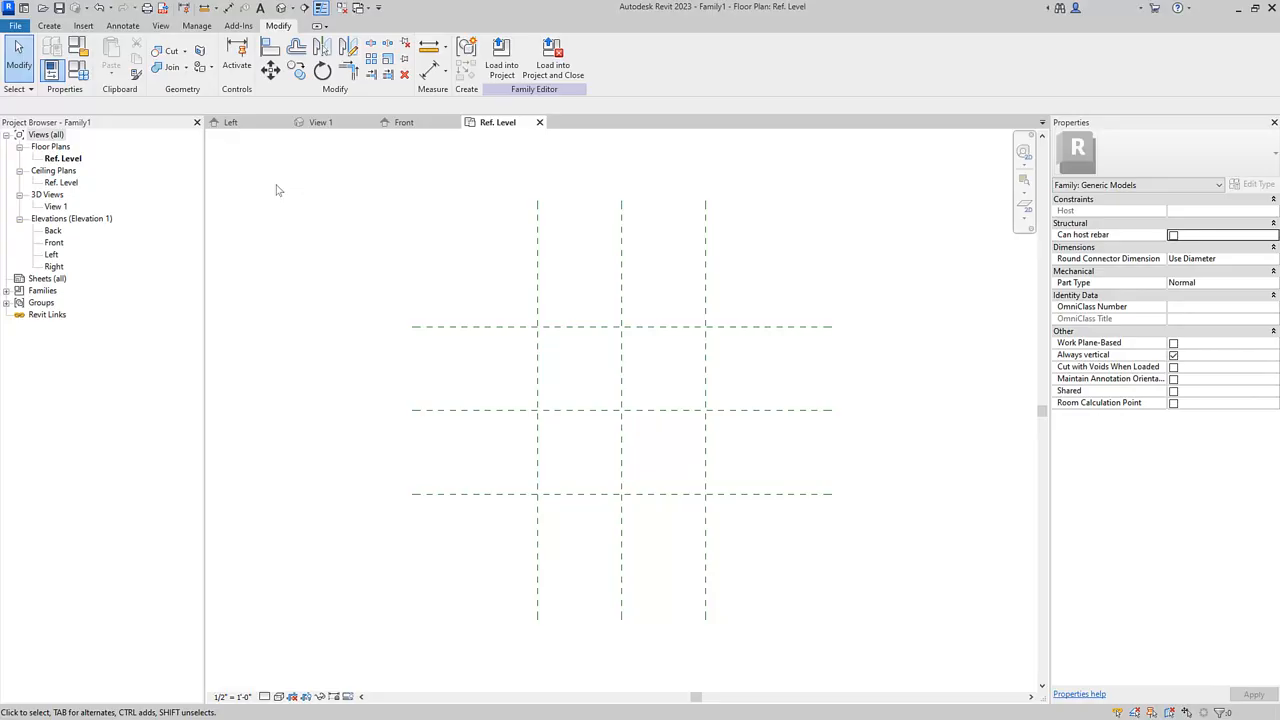
Add one aligned dimension string across the three vertical reference planes and constrain its segments to be equal.
click(229, 8)
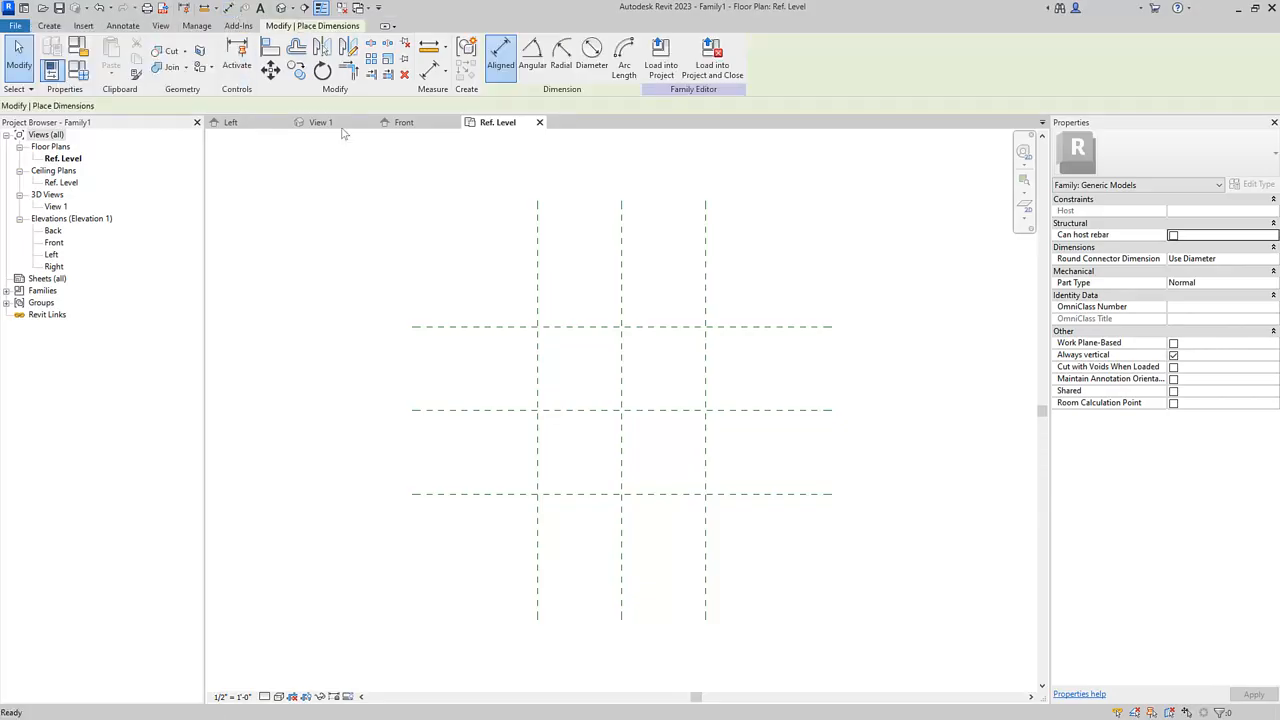
click(537, 271)
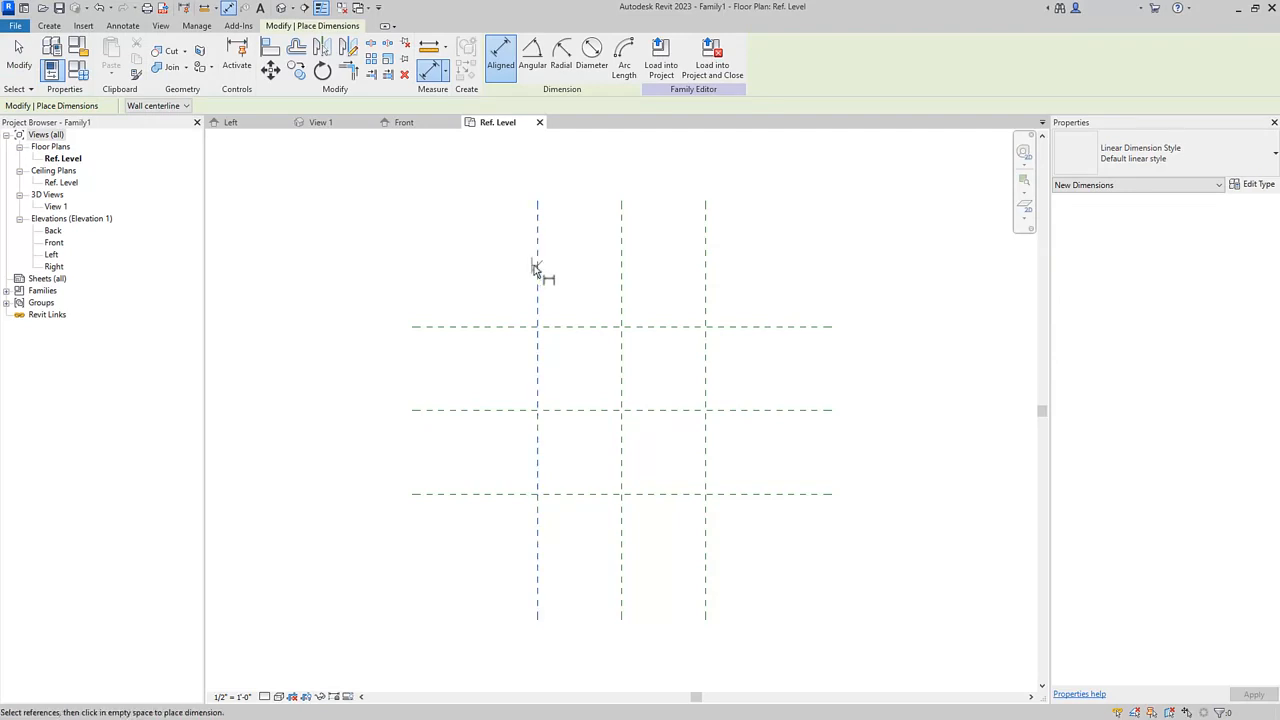
click(621, 290)
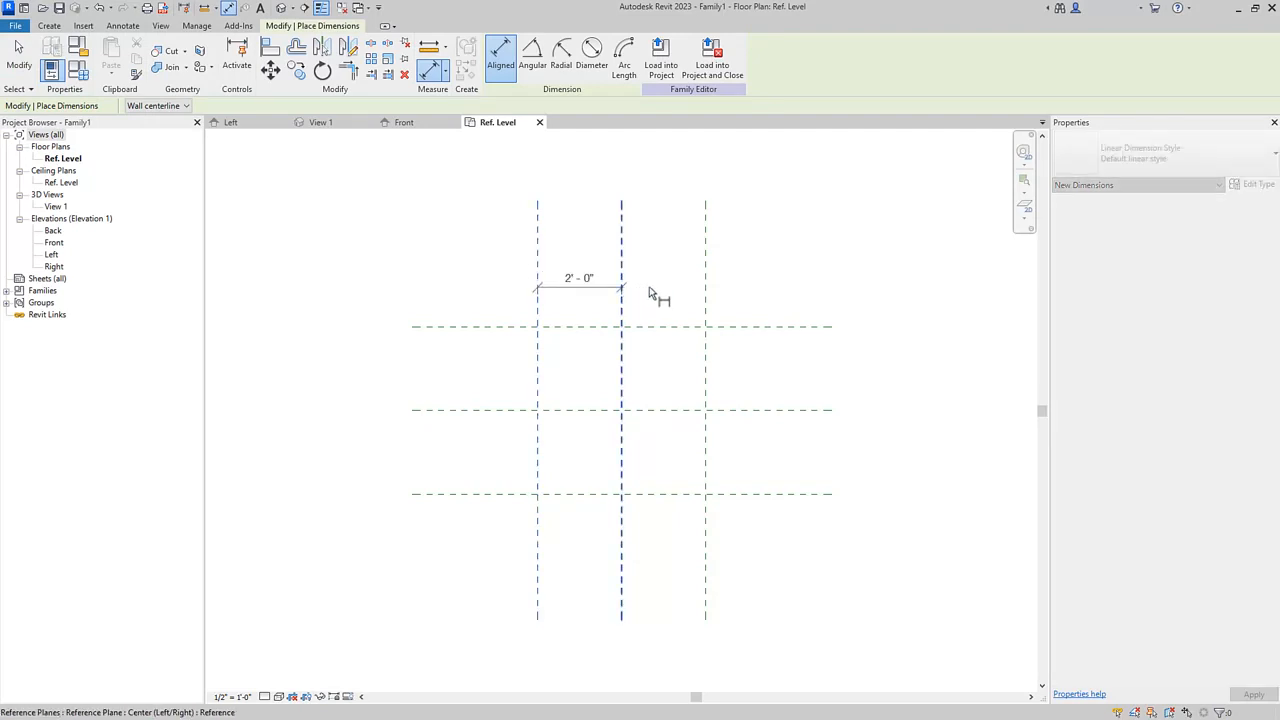
click(705, 289)
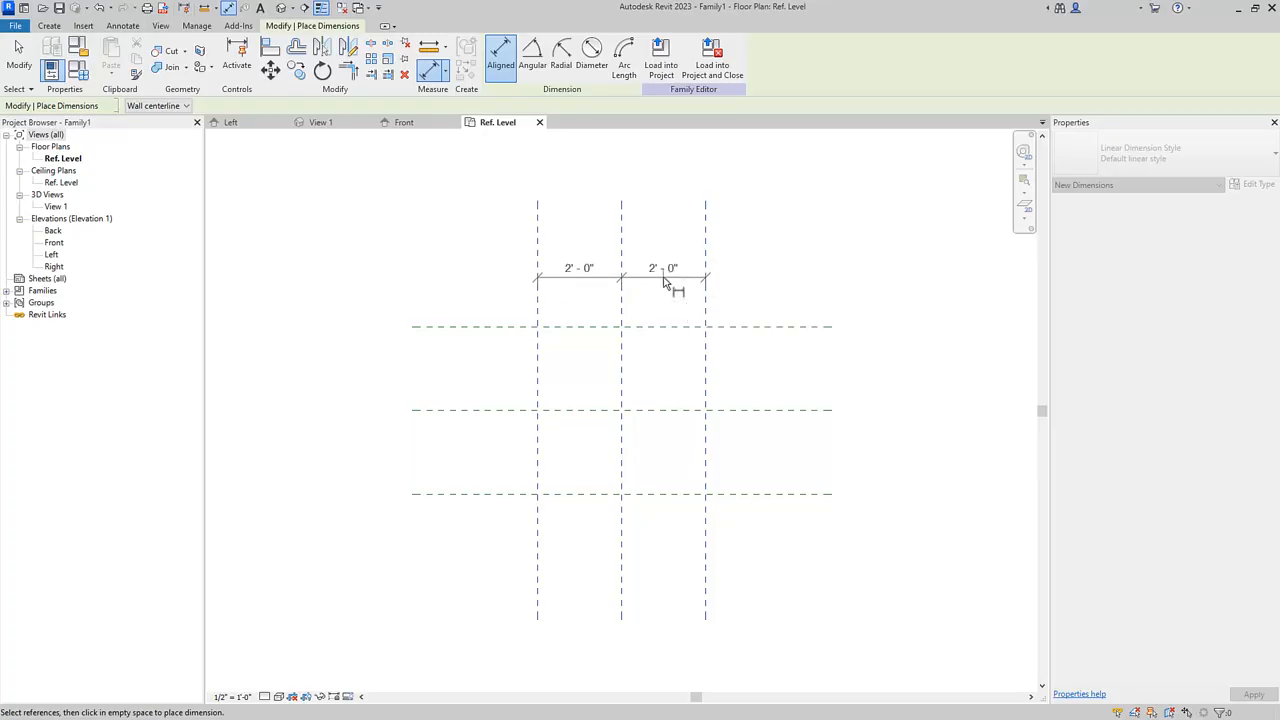
click(664, 284)
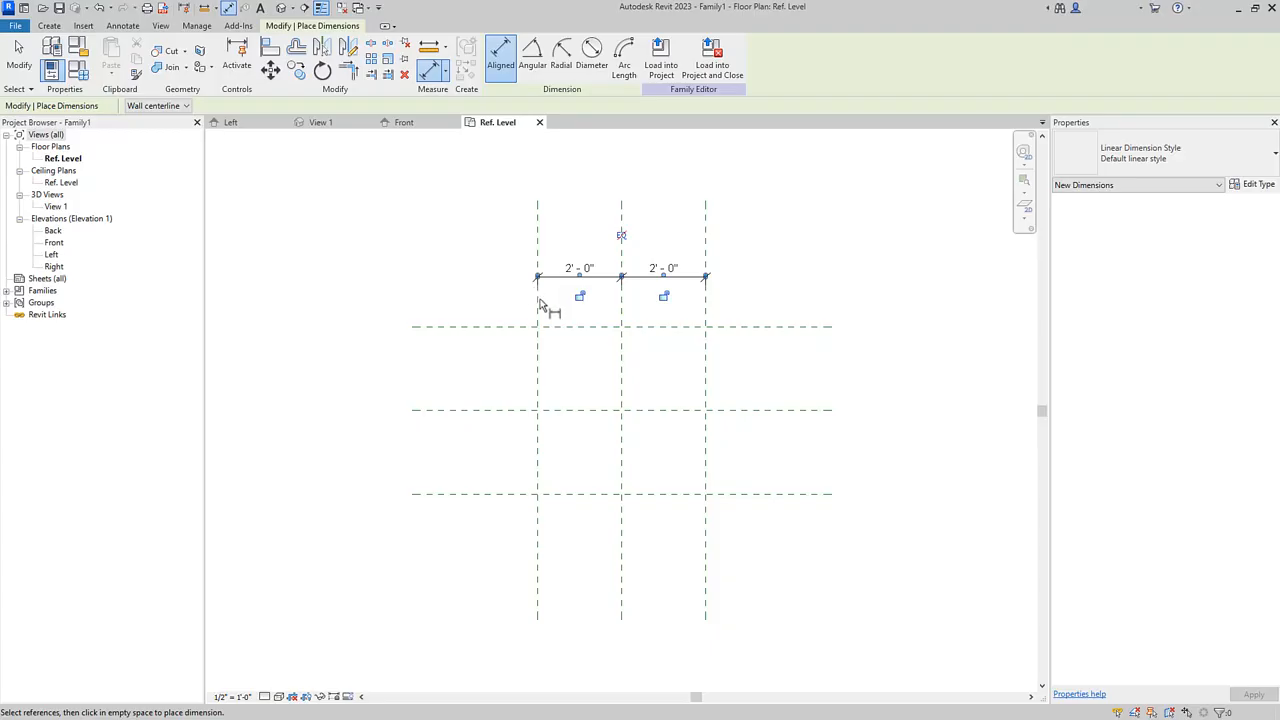
click(622, 237)
Add an aligned dimension string across the three horizontal reference planes and constrain its segments to be equal.
click(755, 327)
click(758, 410)
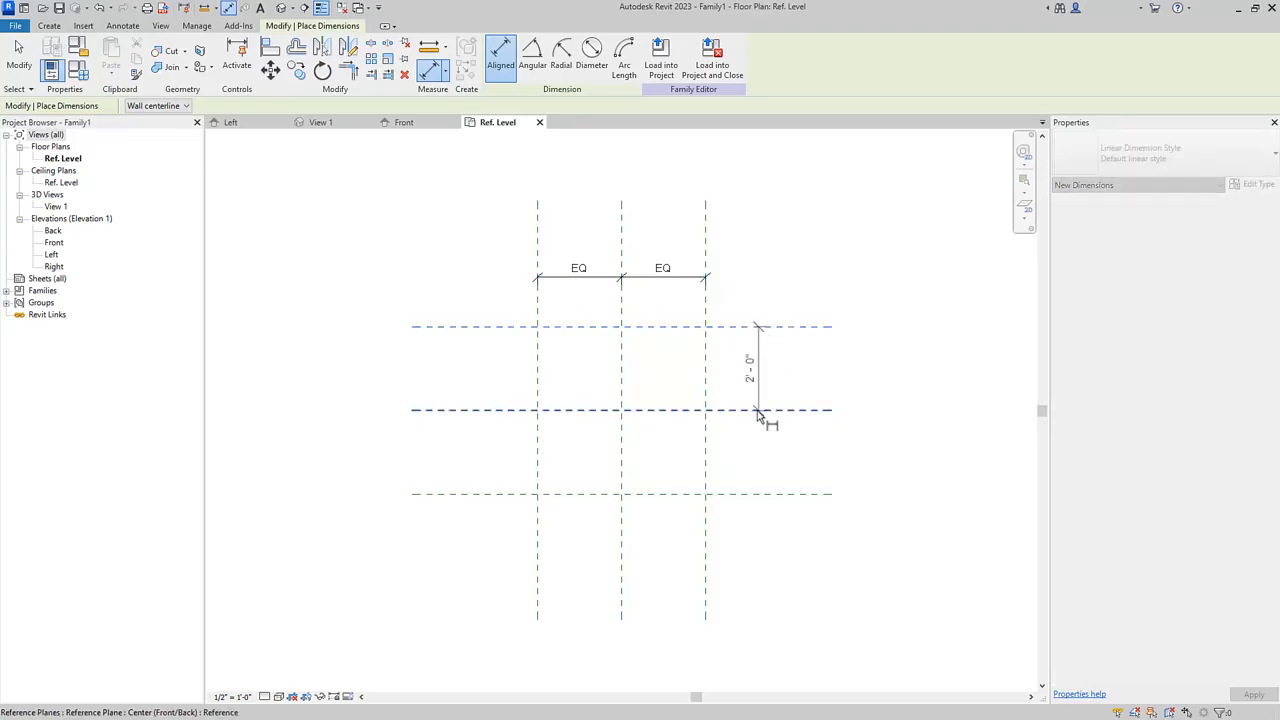
click(752, 494)
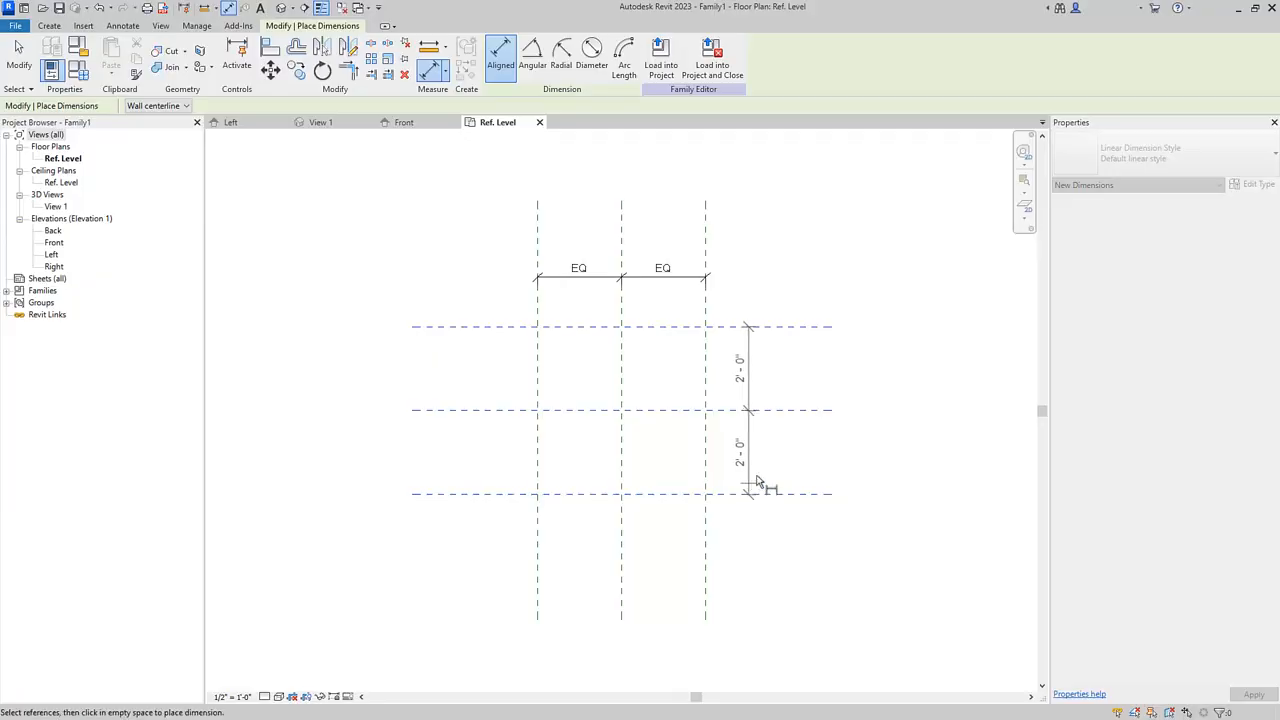
click(771, 471)
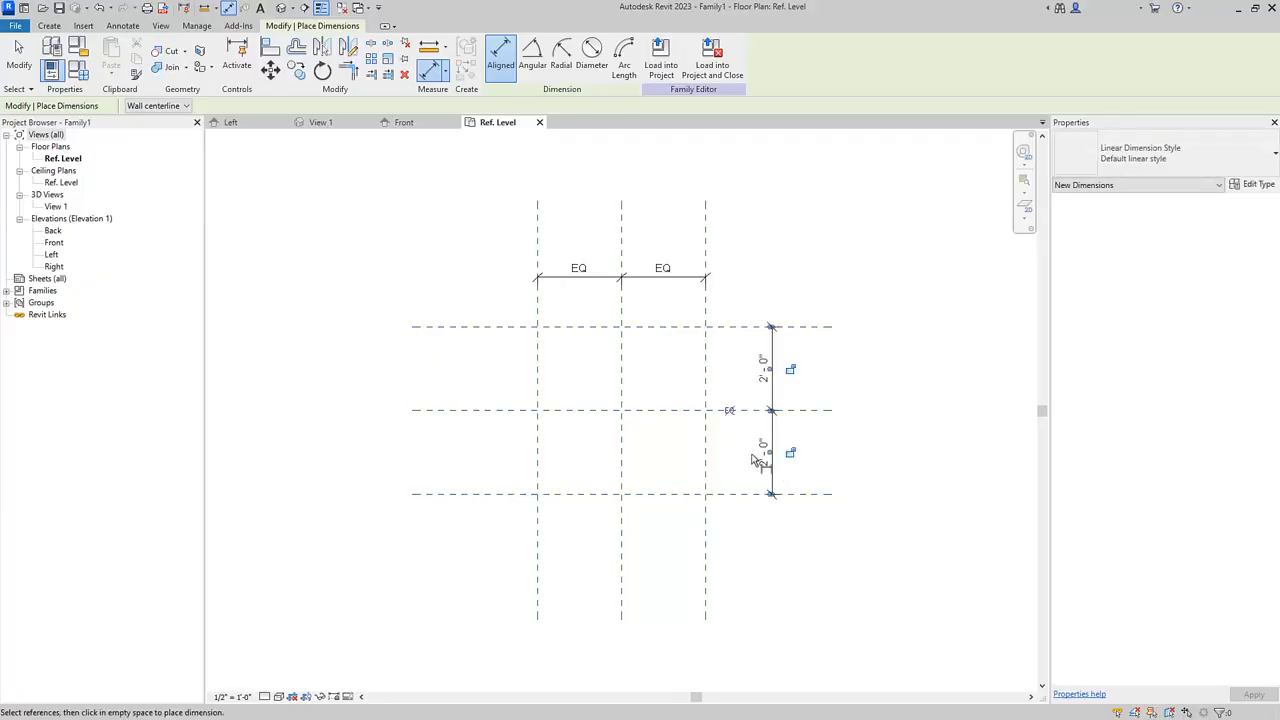
click(730, 411)
Add an overall aligned dimension between the two outer vertical reference planes, above the equality string.
click(537, 316)
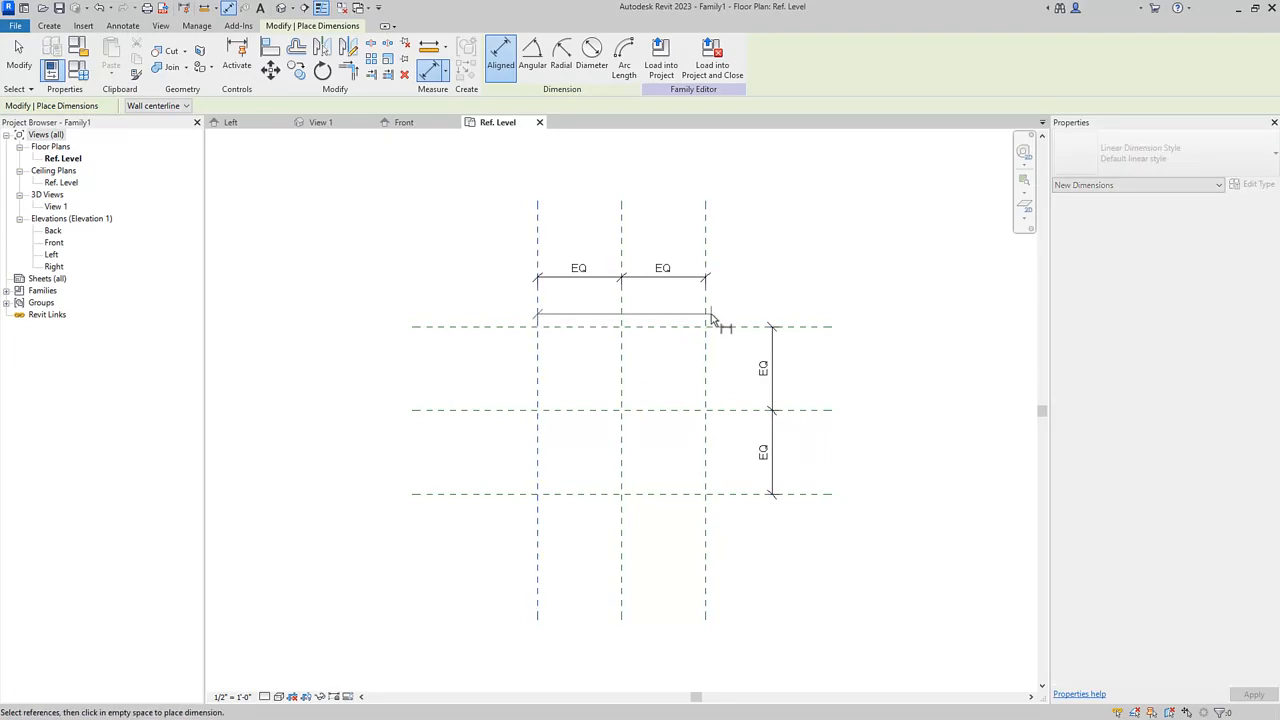
click(707, 318)
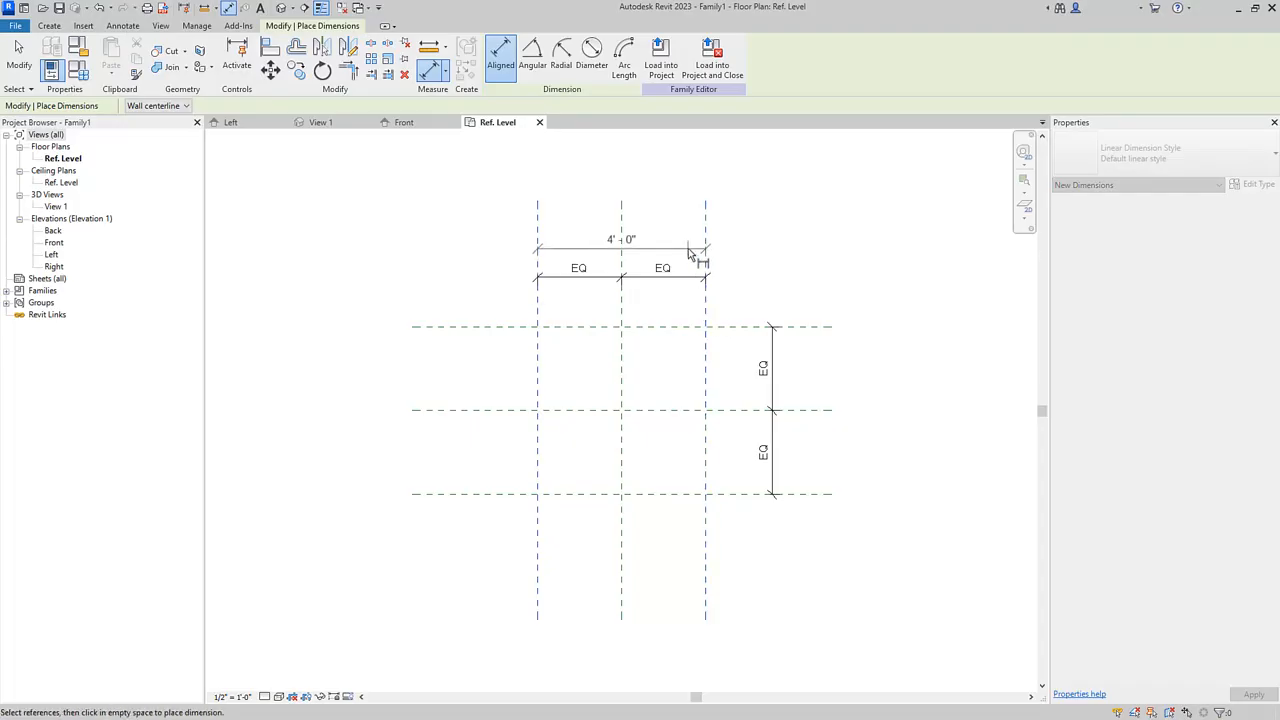
click(692, 254)
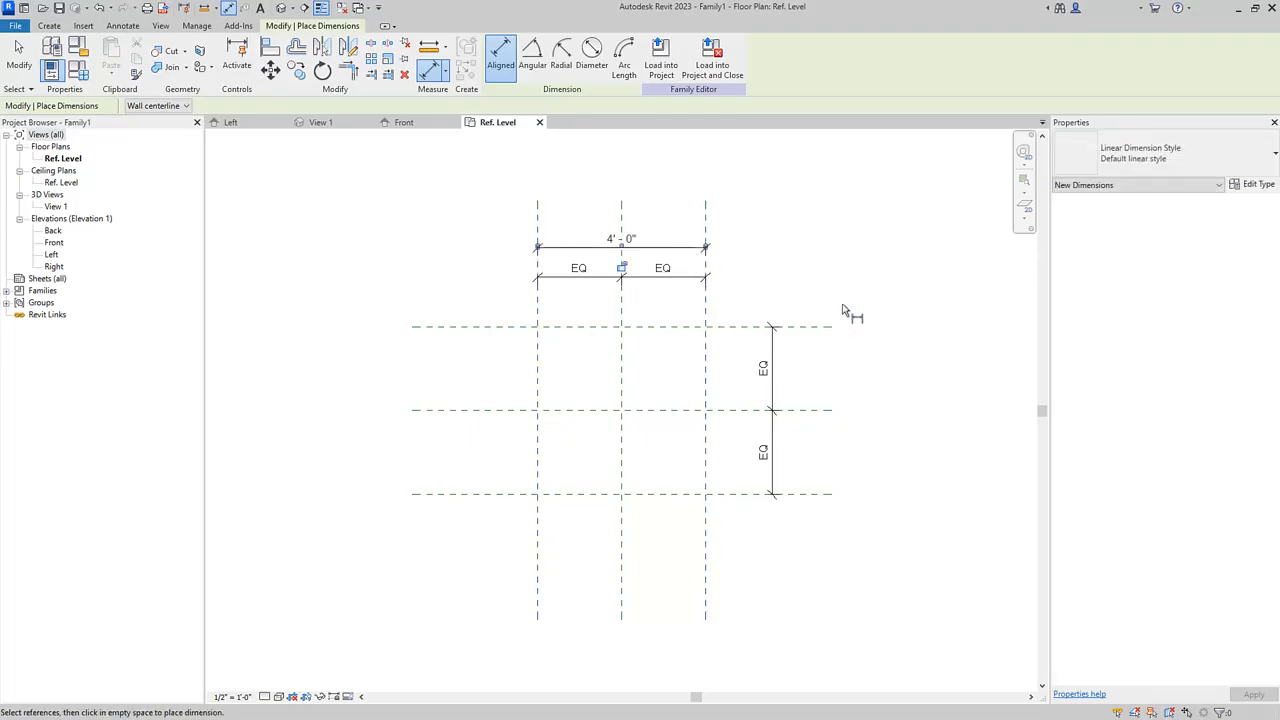
Add an overall aligned dimension between the two outer horizontal reference planes, outside the equality string.
click(812, 328)
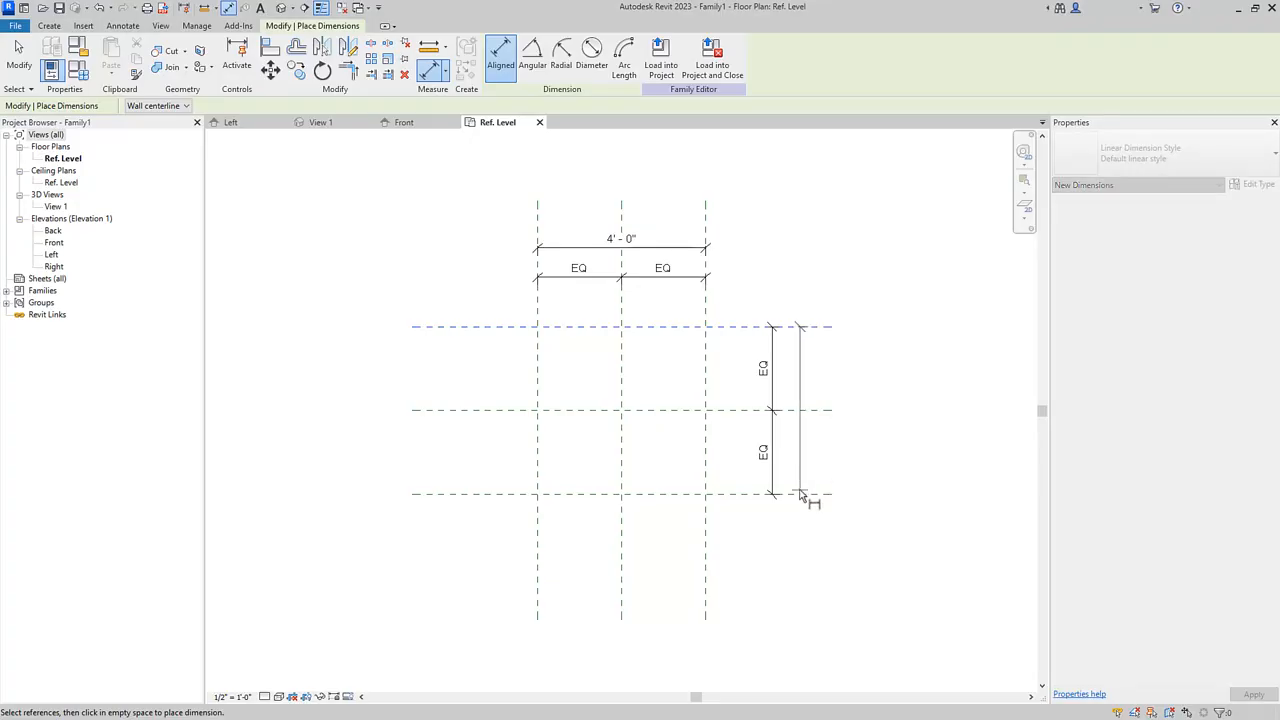
click(802, 490)
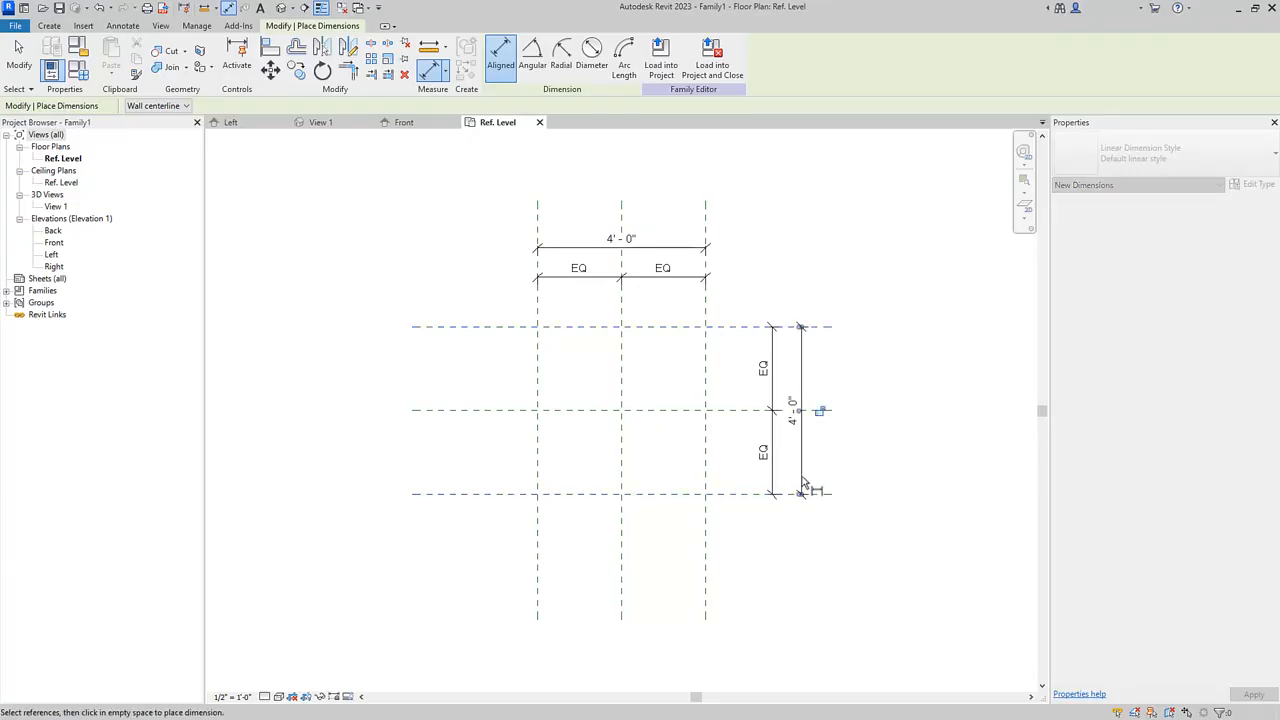
click(802, 486)
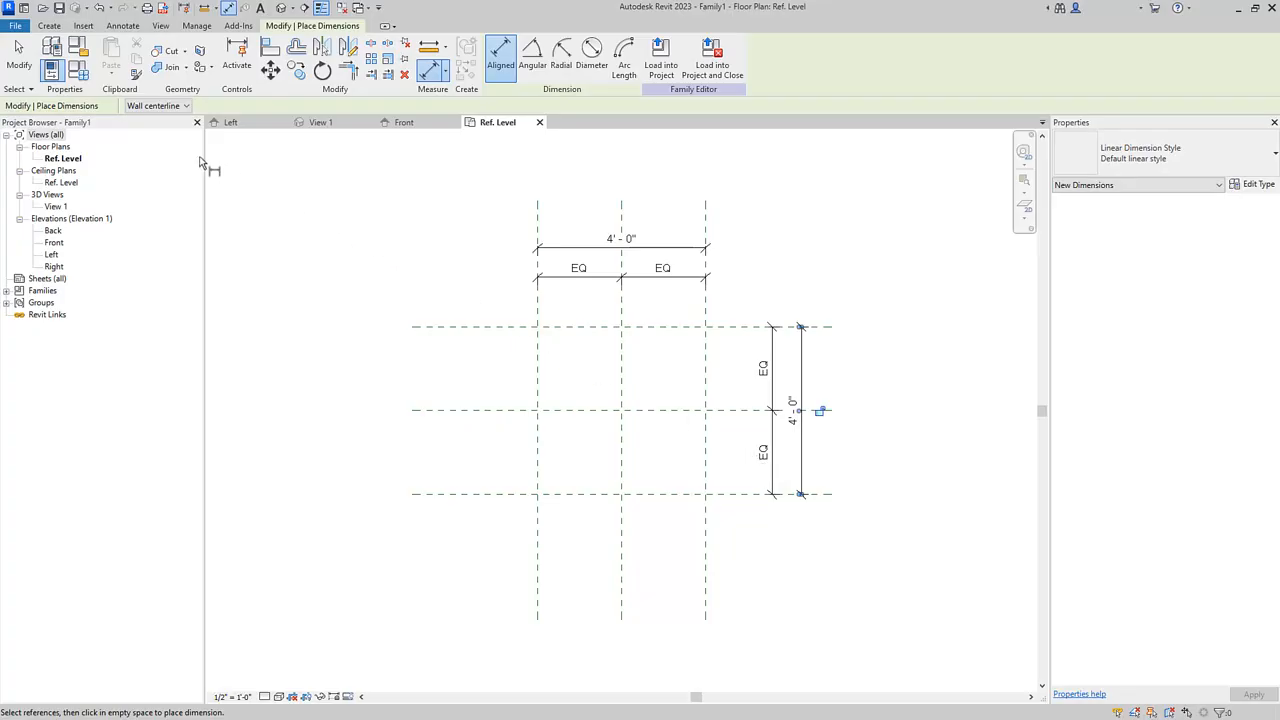
click(18, 50)
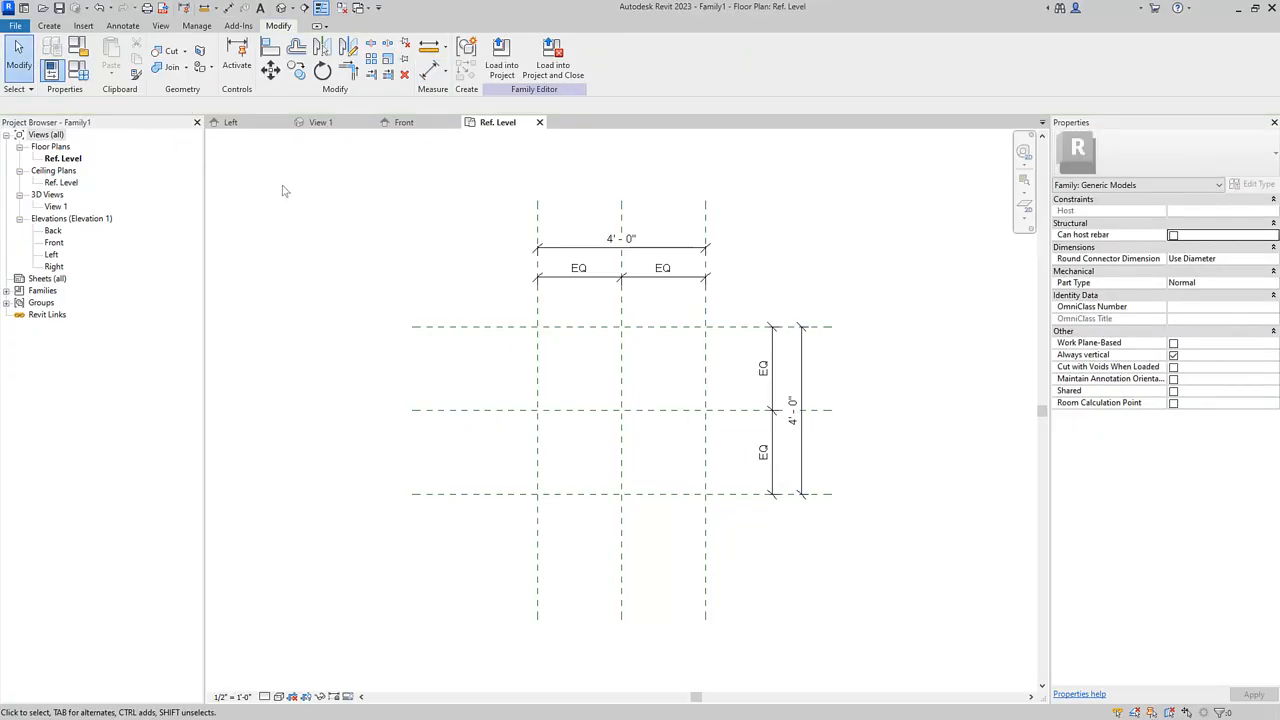
Flex the left vertical reference plane outward and partly back, leaving an overall width of about 4' - 10".
click(537, 305)
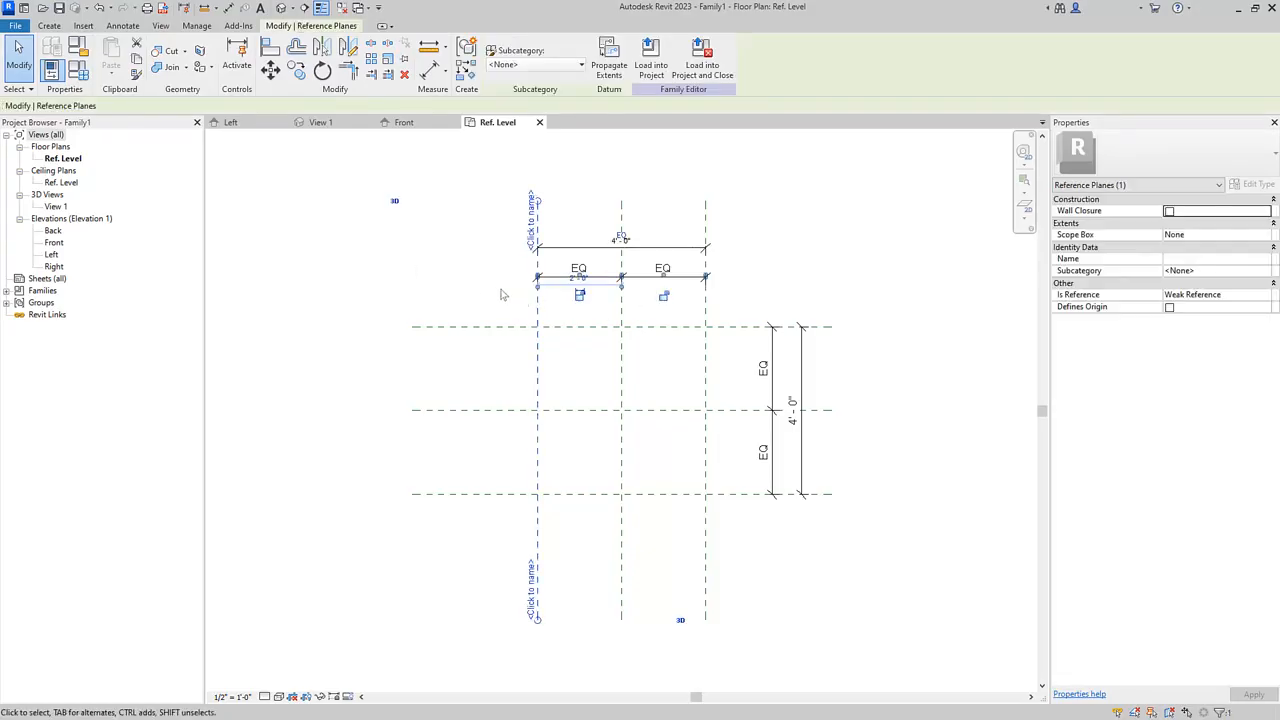
drag(537, 310, 501, 309)
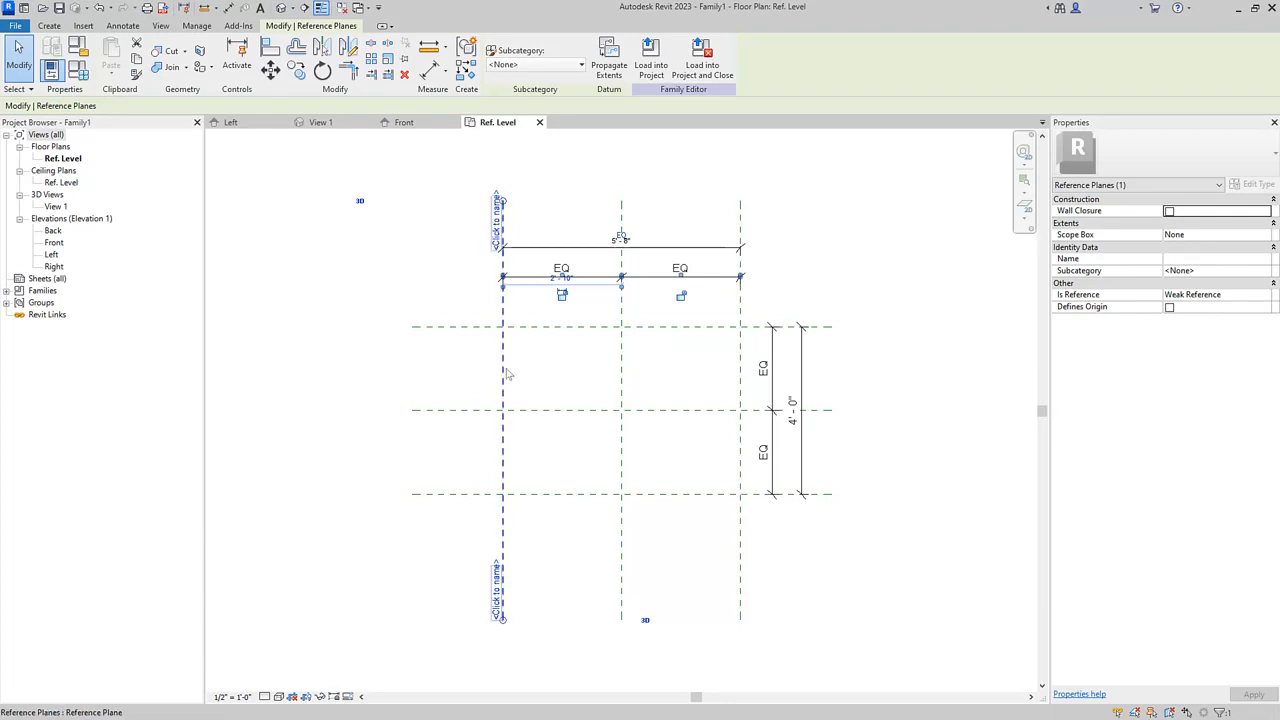
mouse_move(509, 369)
mouse_down()
mouse_move(540, 372)
mouse_move(521, 372)
mouse_up()
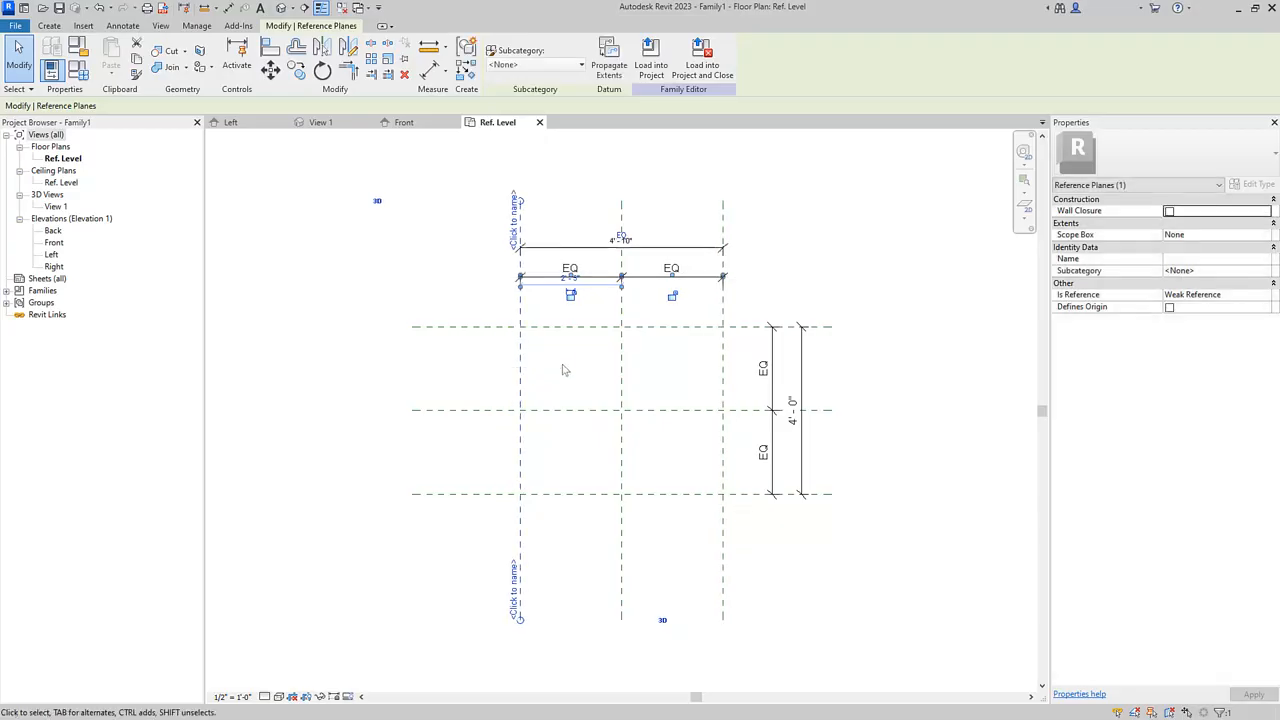
key(Escape)
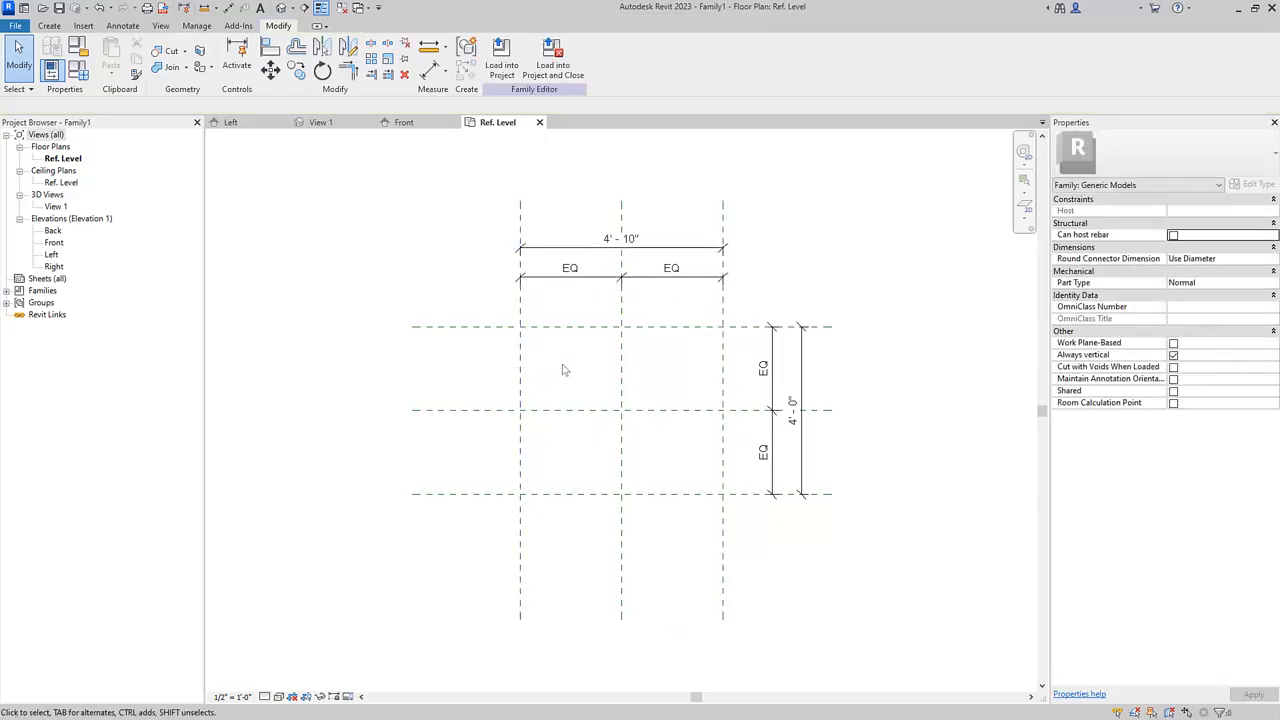
Test the vertical equality constraint by moving the front horizontal reference plane outward and inward, ending at an overall depth of 4' - 0".
click(569, 506)
ctrl+drag(578, 494, 565, 542)
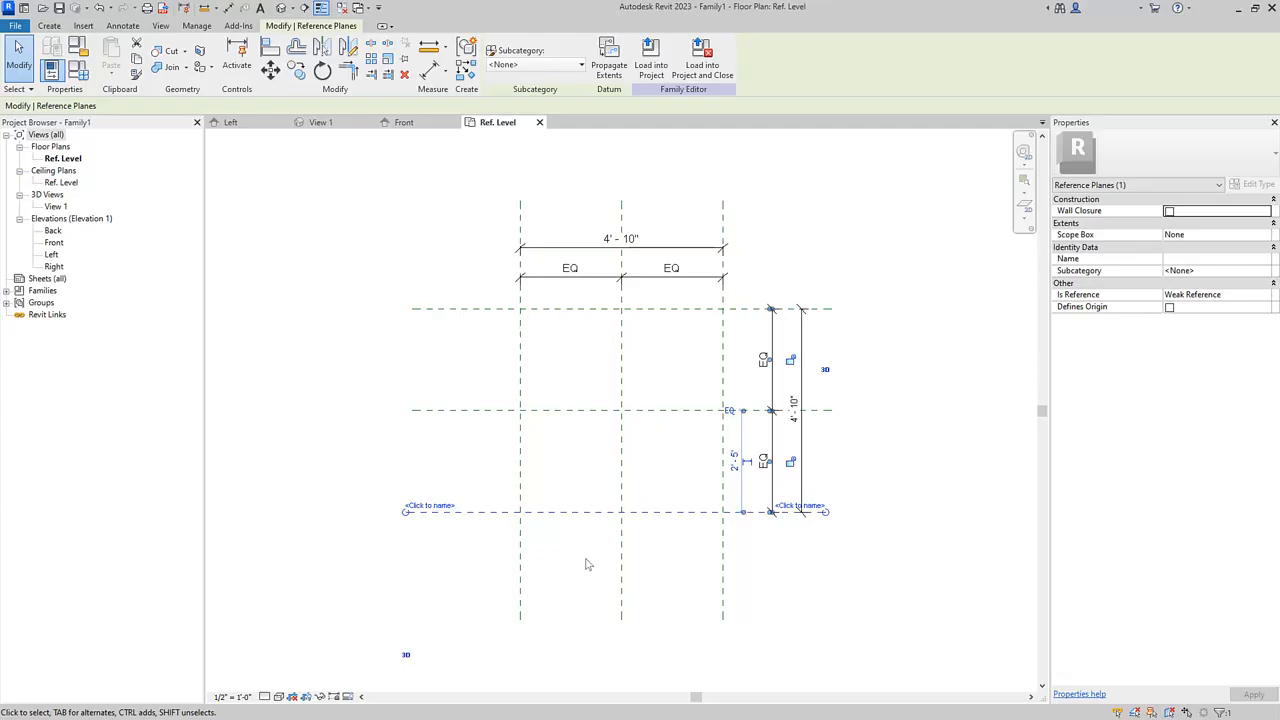
key(Up)
key(Up)
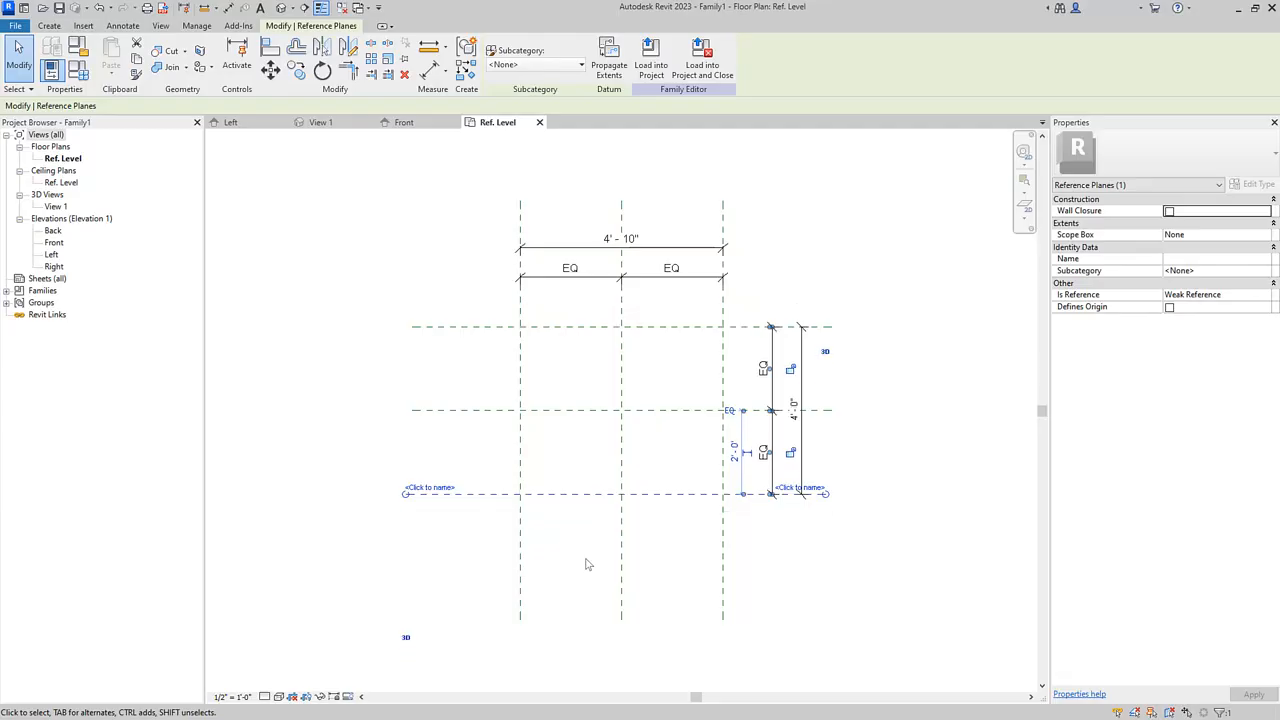
key(Down)
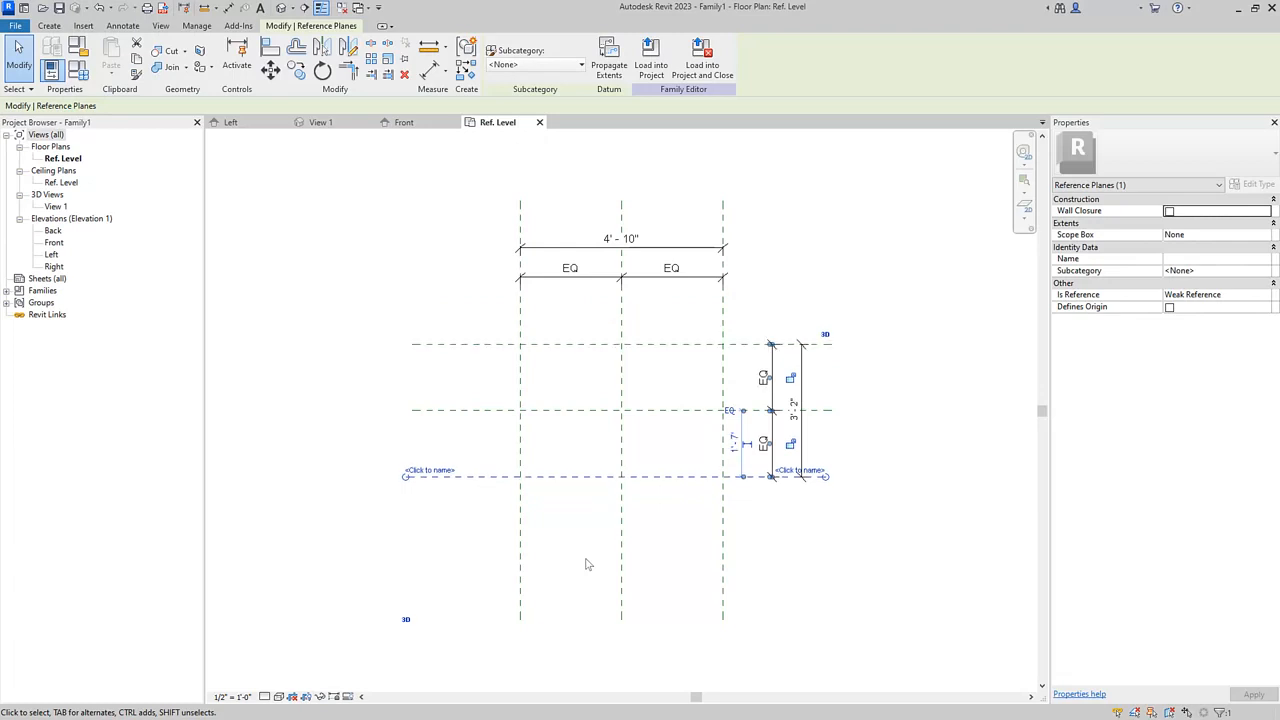
Nudge the left vertical reference plane inward and outward, leaving an overall width of 4' - 6".
click(521, 386)
key(Right)
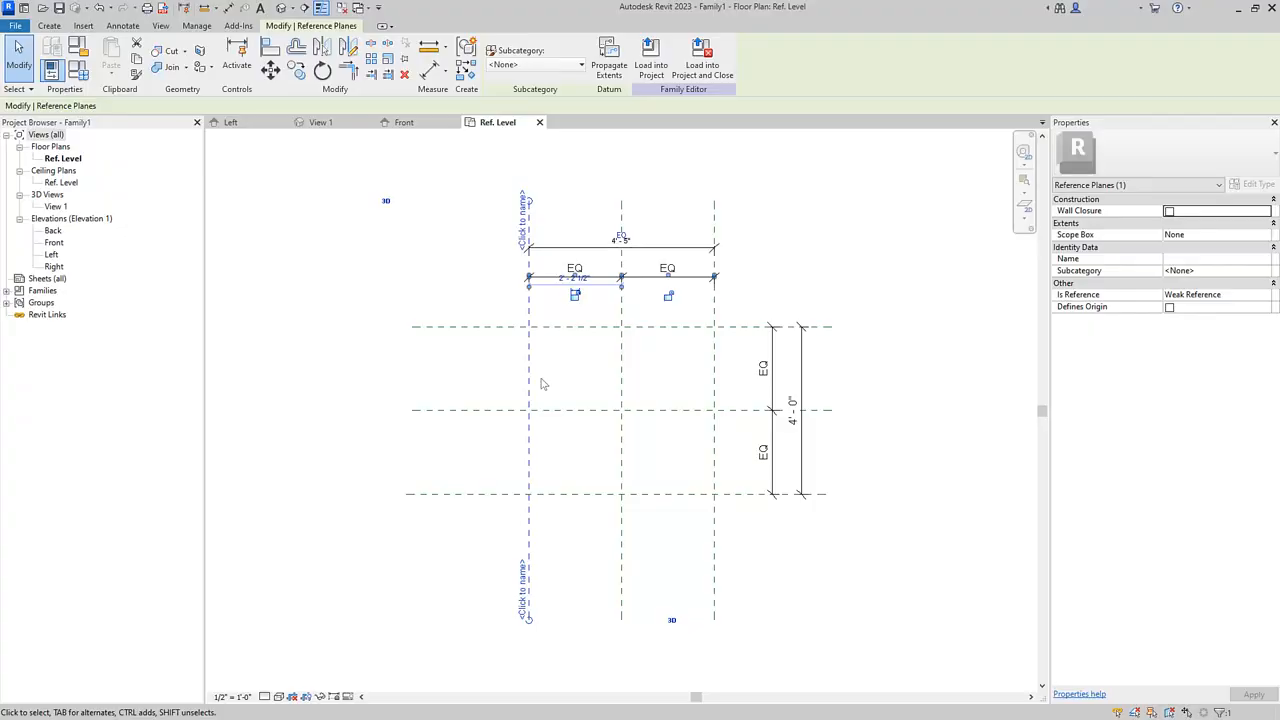
key(Left)
key(Left)
key(Left)
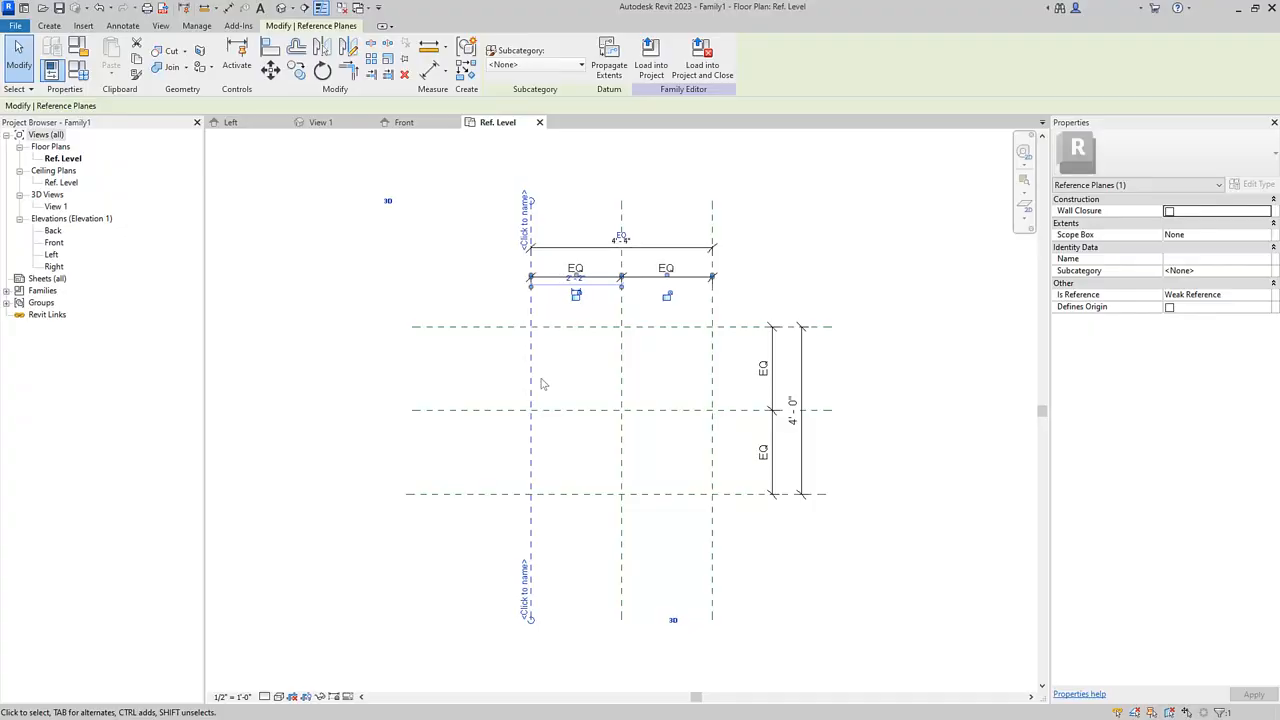
key(Escape)
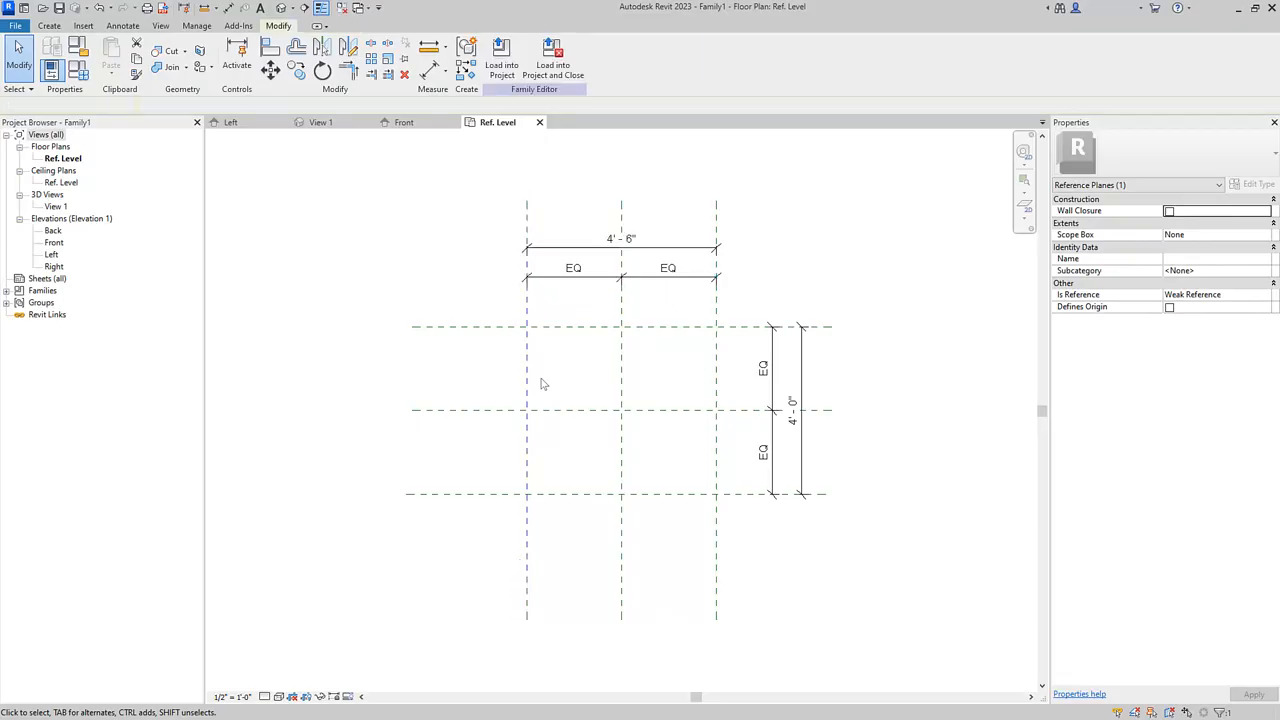